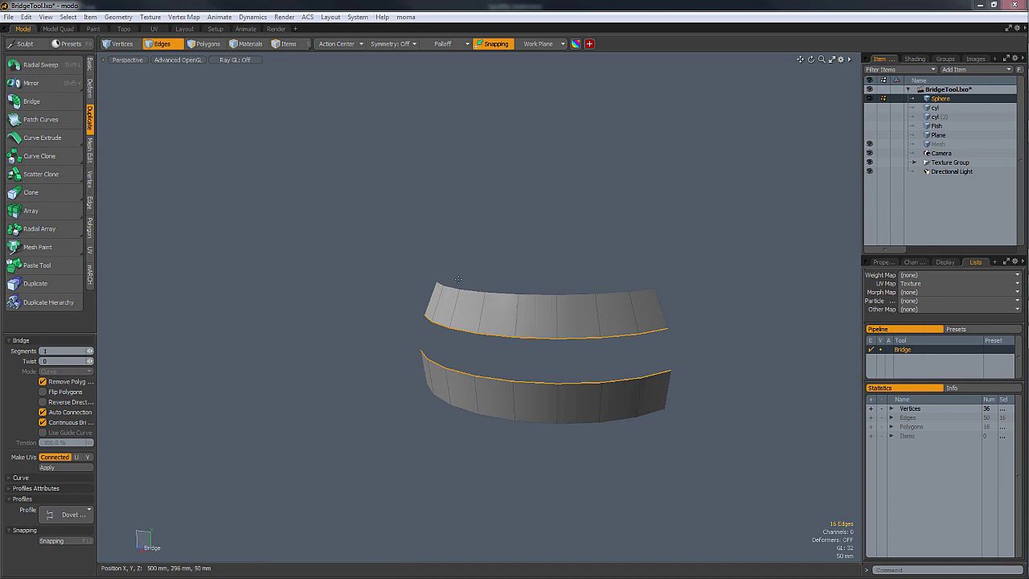
Step: Try to bridge the two selected edge rows using the dovetail profile
left_click(55, 105)
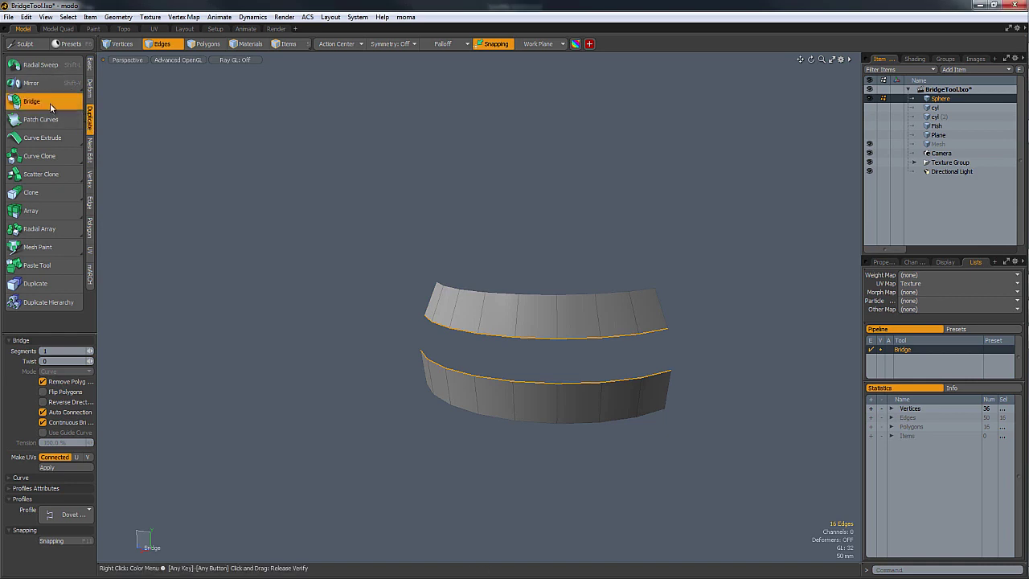
left_click(483, 288)
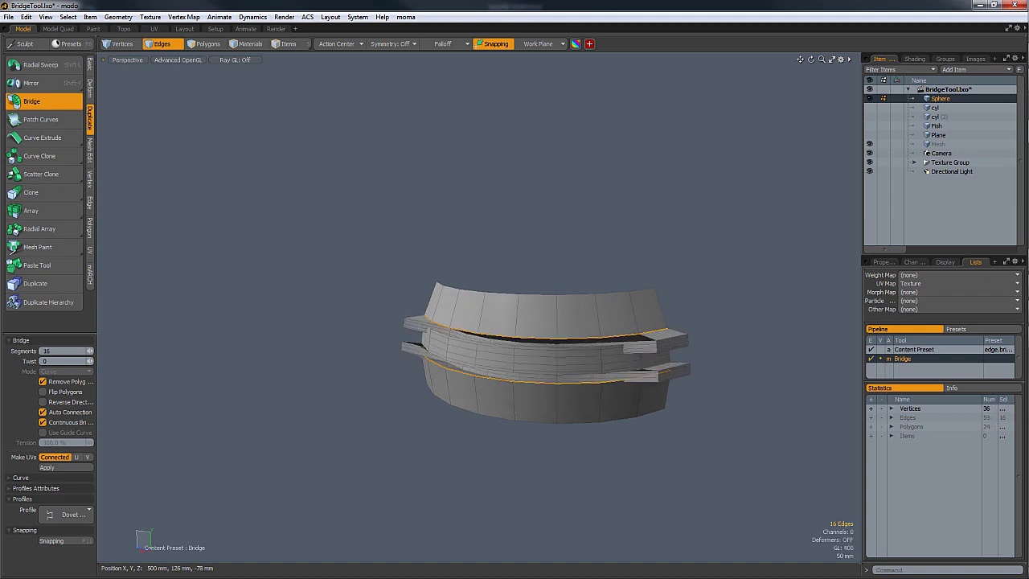
left_click_drag(90, 350, 97, 351)
key("ctrl+z")
Step: Remove the content preset tool from the Bridge tool pipeline
left_click(914, 352)
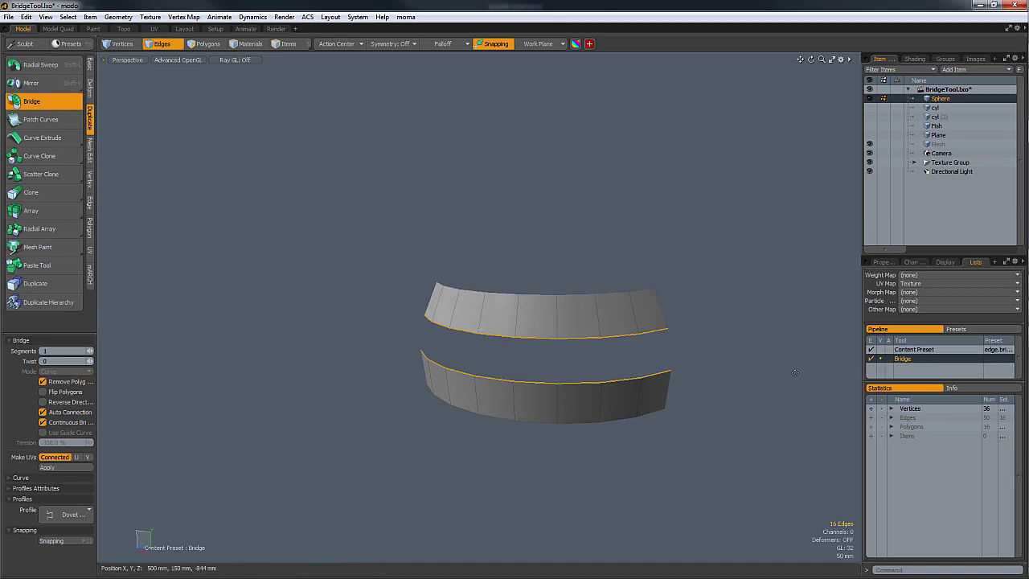
right_click(913, 353)
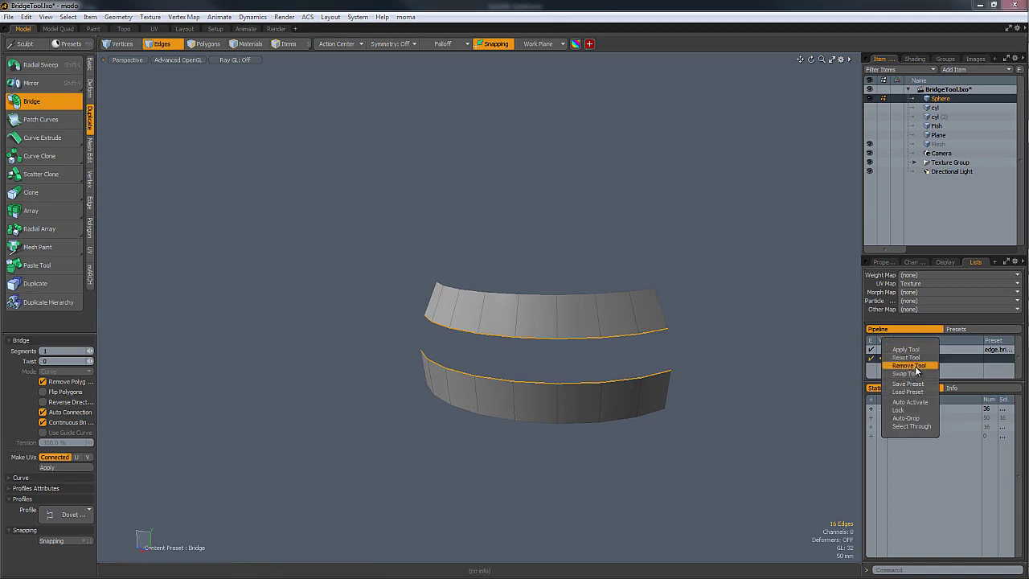
left_click(909, 365)
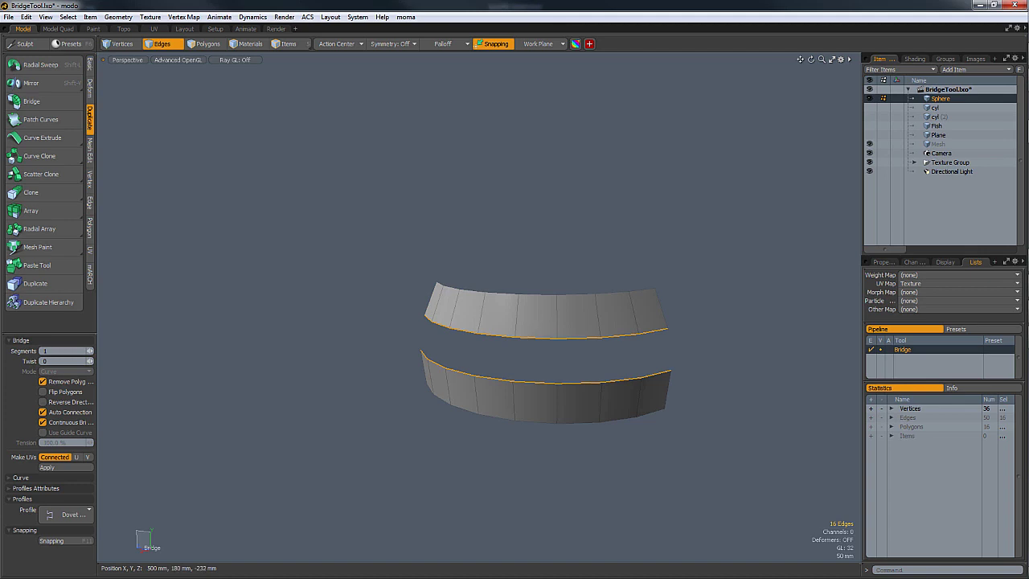
Step: Bridge the two selected edge rows of the sphere strips with a single segment and clear the edge selection
left_click(635, 323)
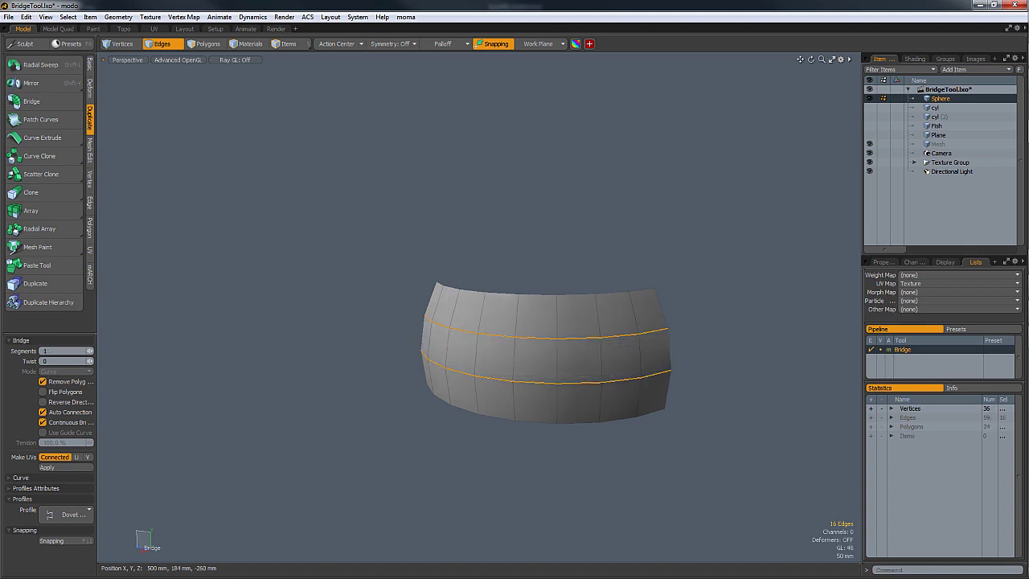
left_click_drag(635, 323, 561, 338)
key("space")
left_click(685, 265)
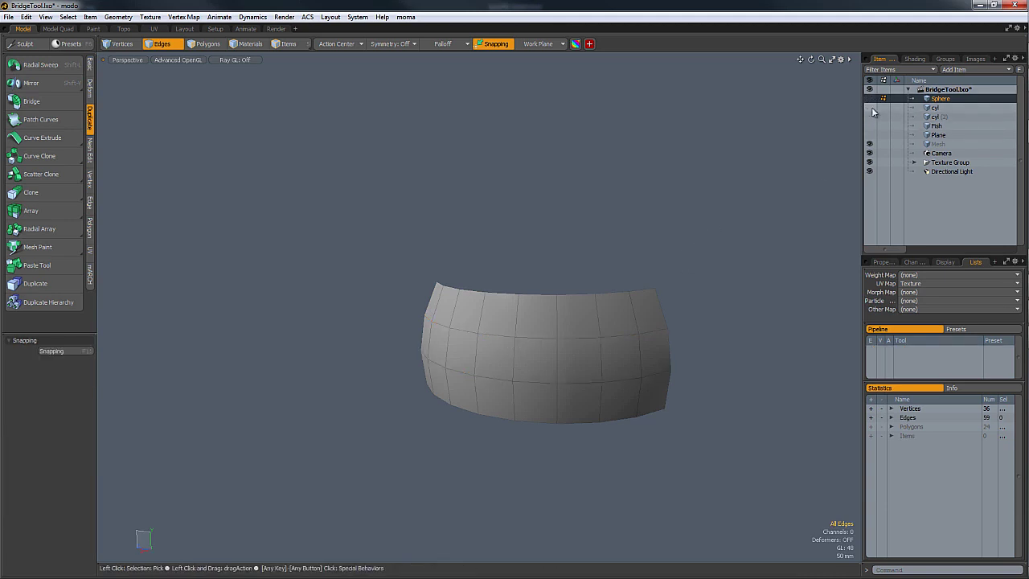
Step: Show the cyl item and select the two facing cap polygons of its upper and lower cylinders
left_click(870, 108)
left_click(942, 109)
left_click_drag(531, 186, 491, 301, "alt")
left_click_drag(491, 302, 451, 375, "alt+shift")
key("3")
left_click(493, 255)
left_click(449, 373, "shift")
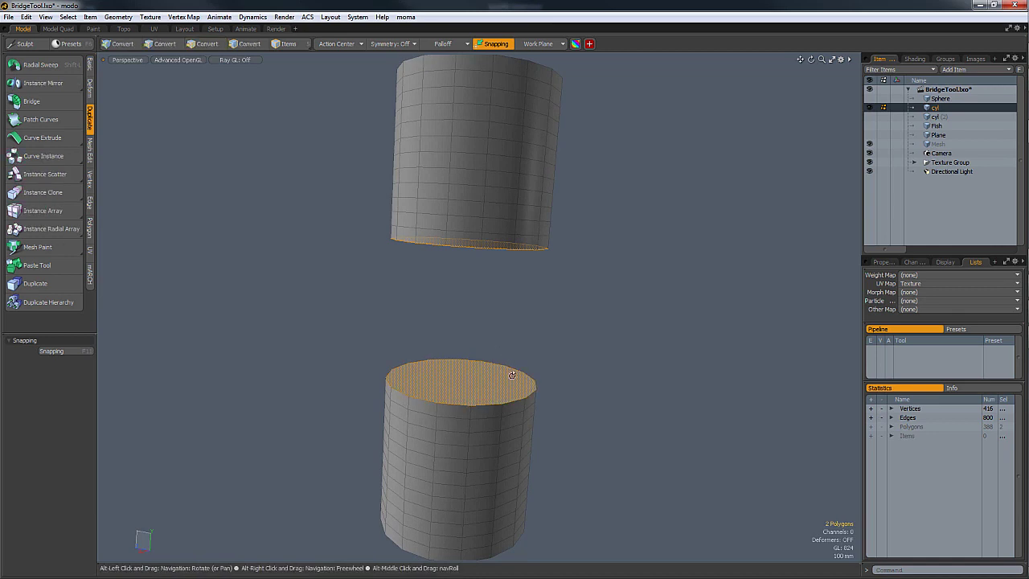
left_click_drag(512, 376, 480, 295, "alt")
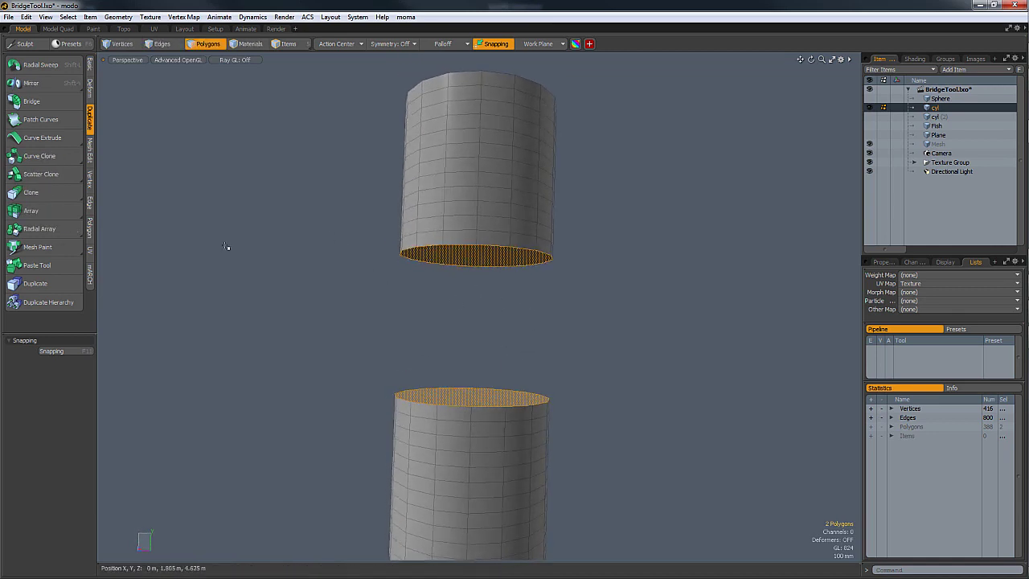
Step: Bridge the two selected cylinder caps using the Classic profile with 19 segments
left_click(36, 101)
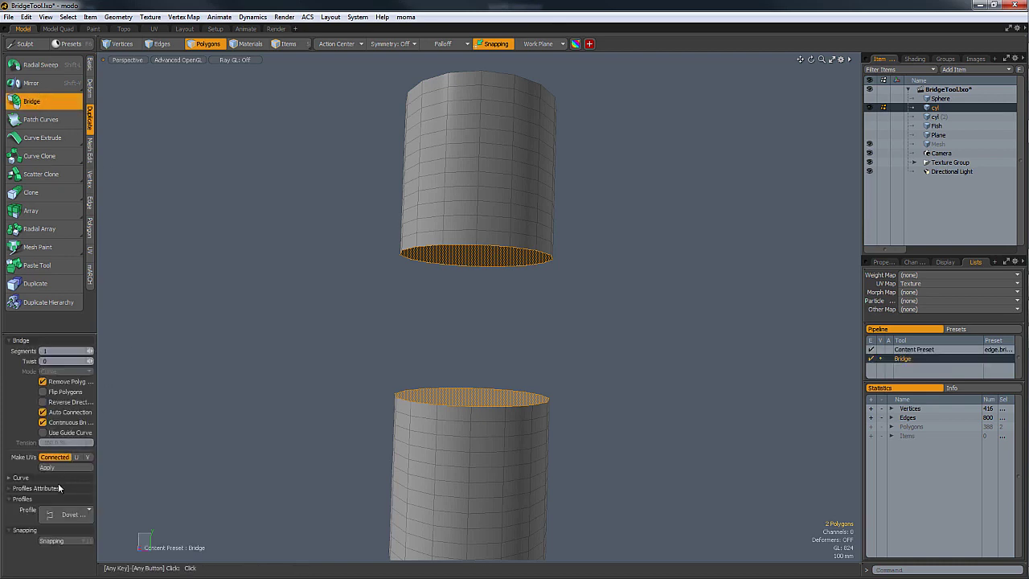
left_click_drag(189, 378, 241, 378)
left_click(67, 514)
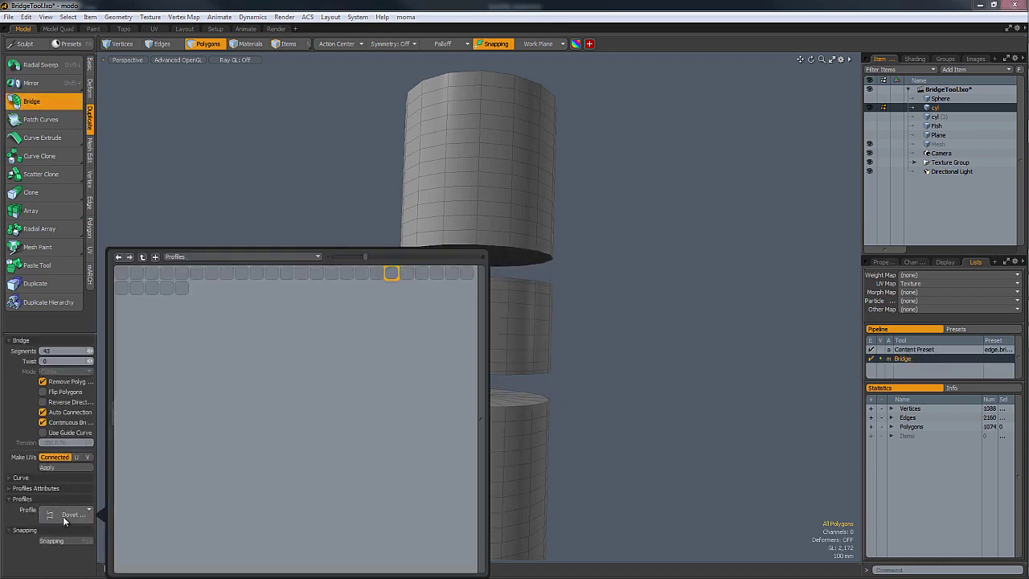
left_click(228, 272)
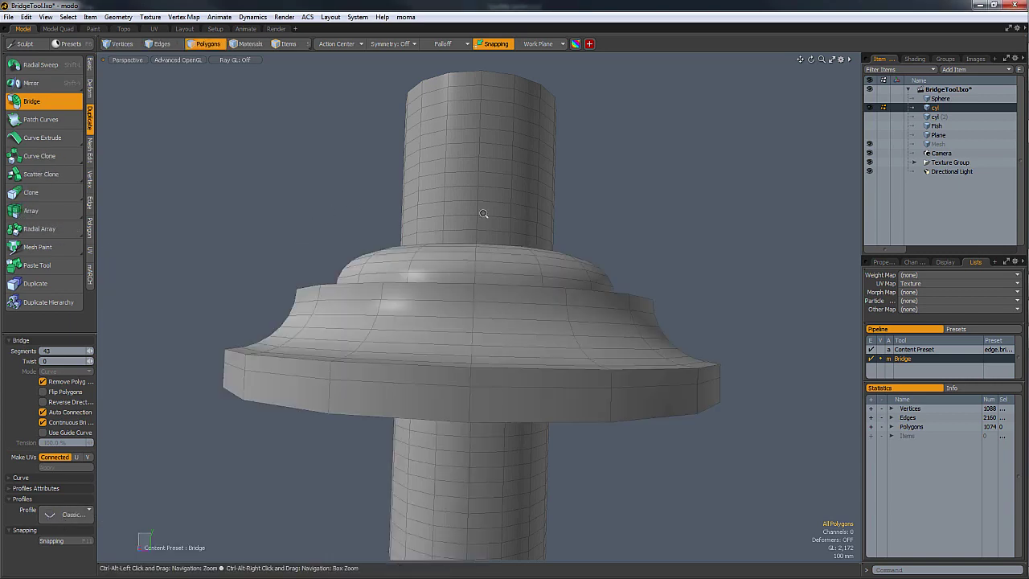
mouse_move(233, 278)
left_mouse_down()
mouse_move(189, 277)
mouse_move(223, 278)
left_mouse_up()
left_click_drag(402, 310, 402, 279, "alt")
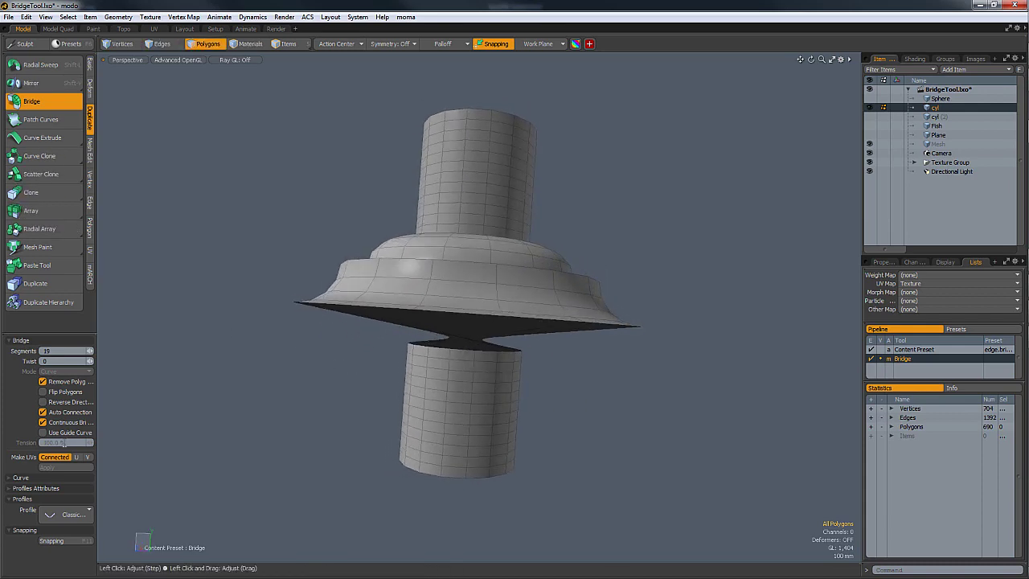
Step: Try the Chamfer, French and Slot profiles in turn on the bridge between the cylinders
left_click(69, 514)
left_click(198, 273)
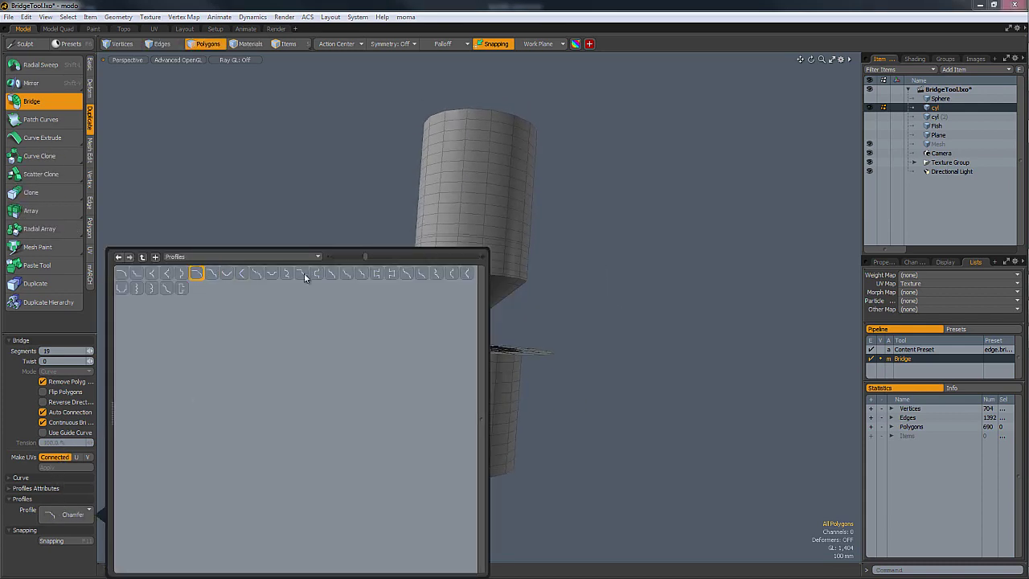
left_click(71, 513)
left_click(436, 274)
left_click_drag(520, 289, 439, 345, "ctrl+alt")
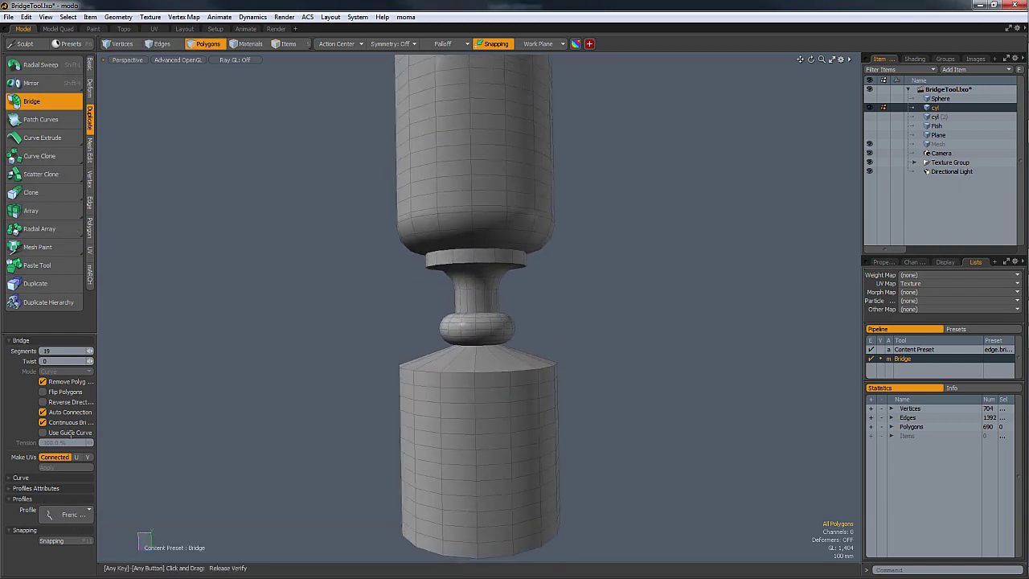
left_click(70, 514)
left_click(183, 290)
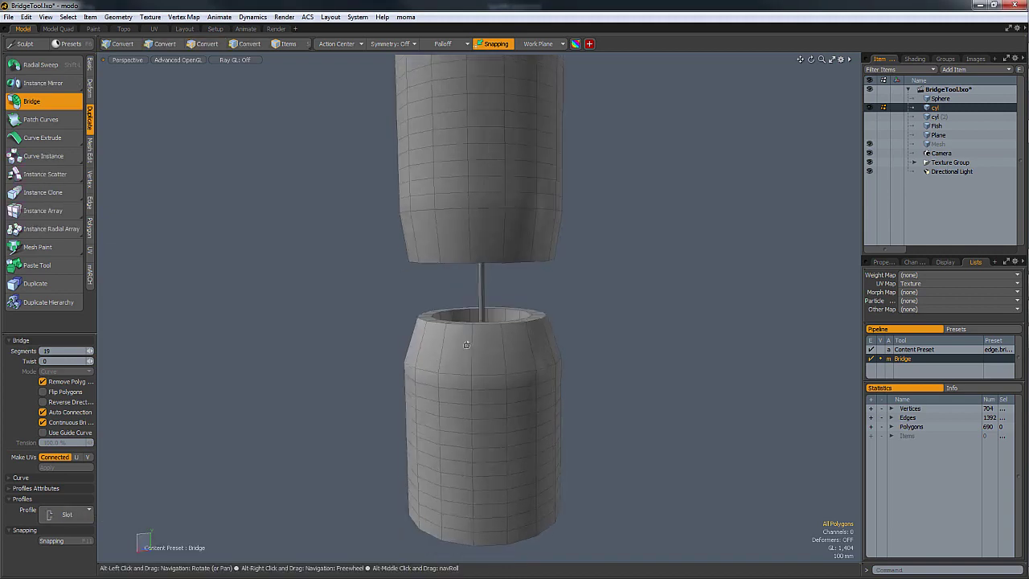
left_click_drag(362, 450, 289, 361, "alt")
Step: Apply the Beading profile to the bridge between the cylinders and set its segments to 10
left_click(67, 514)
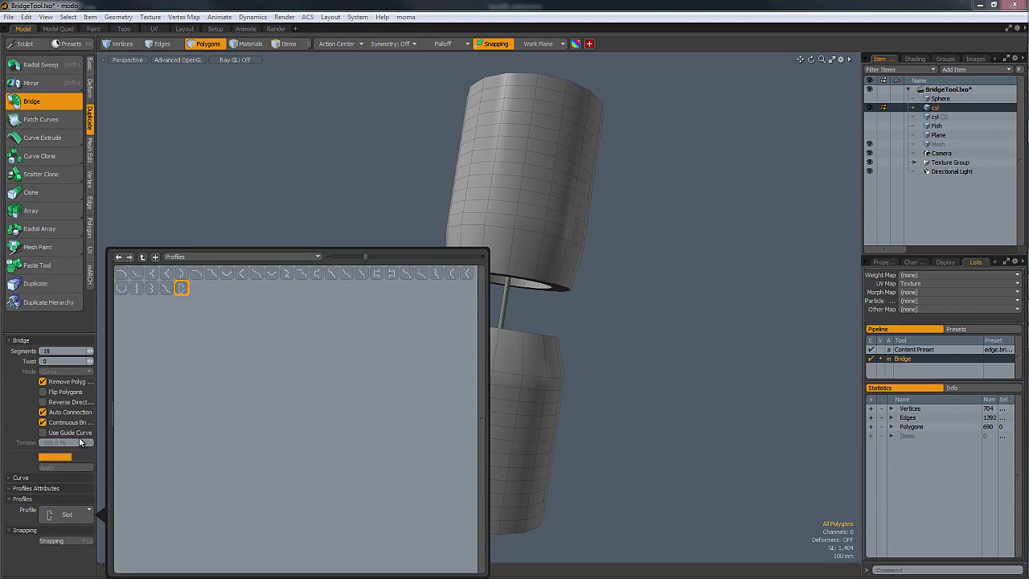
left_click(137, 275)
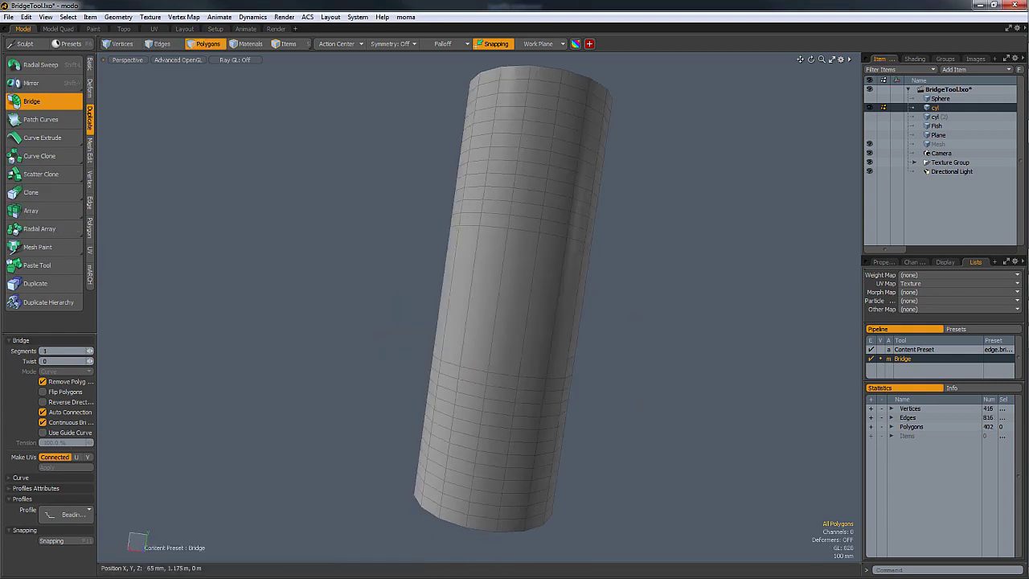
left_click_drag(427, 235, 497, 238)
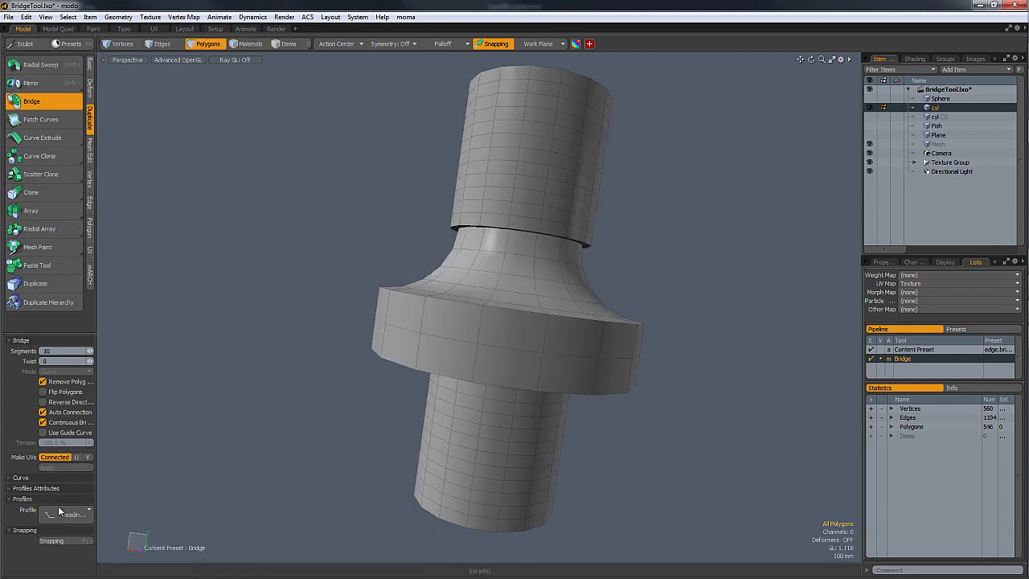
left_click_drag(570, 356, 531, 299, "alt")
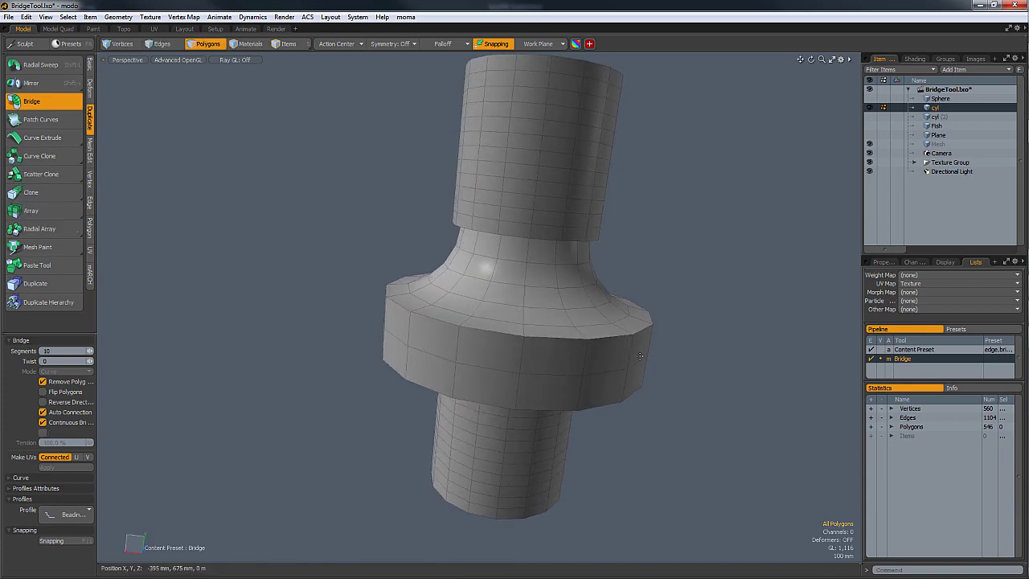
Step: Remove the content preset from the tool pipeline, reactivate the Bridge tool, and remove the preset again
right_click(915, 354)
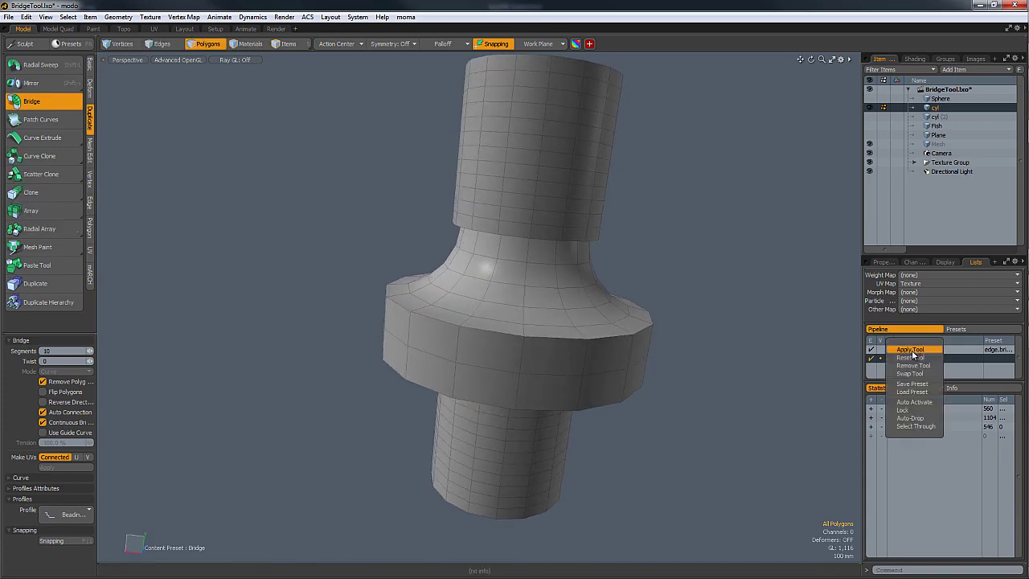
left_click(914, 363)
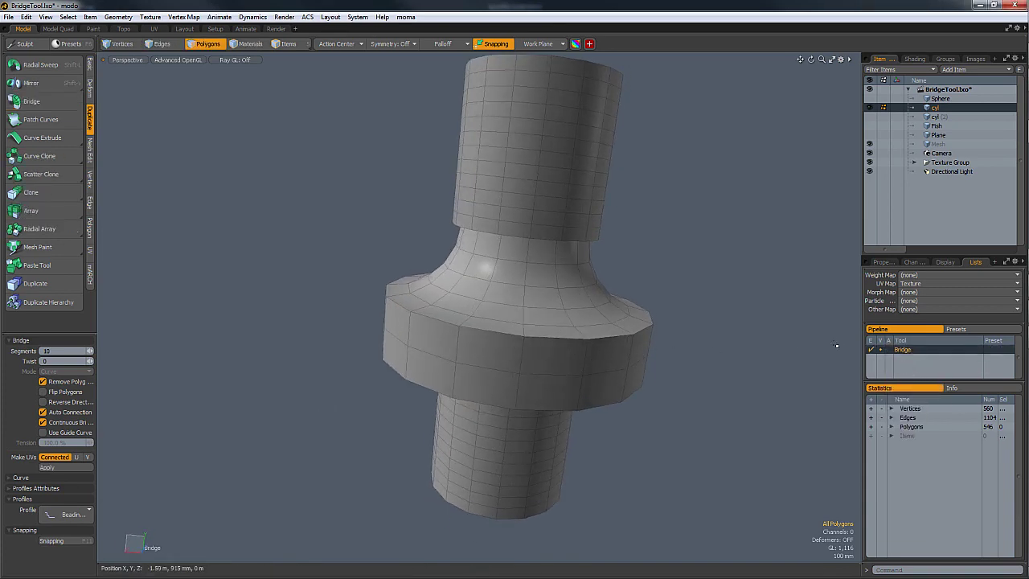
left_click(51, 102)
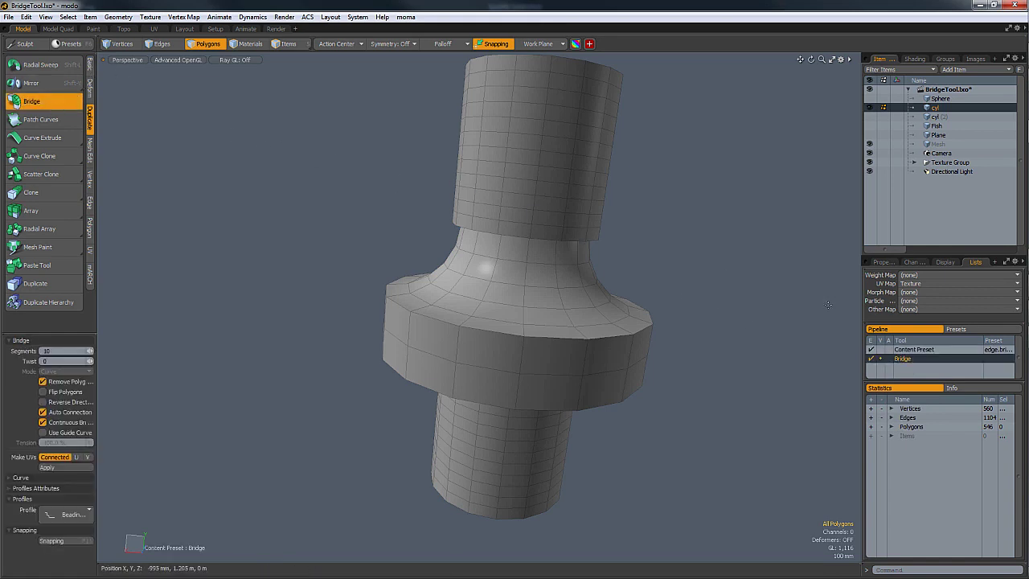
right_click(925, 358)
left_click(923, 368)
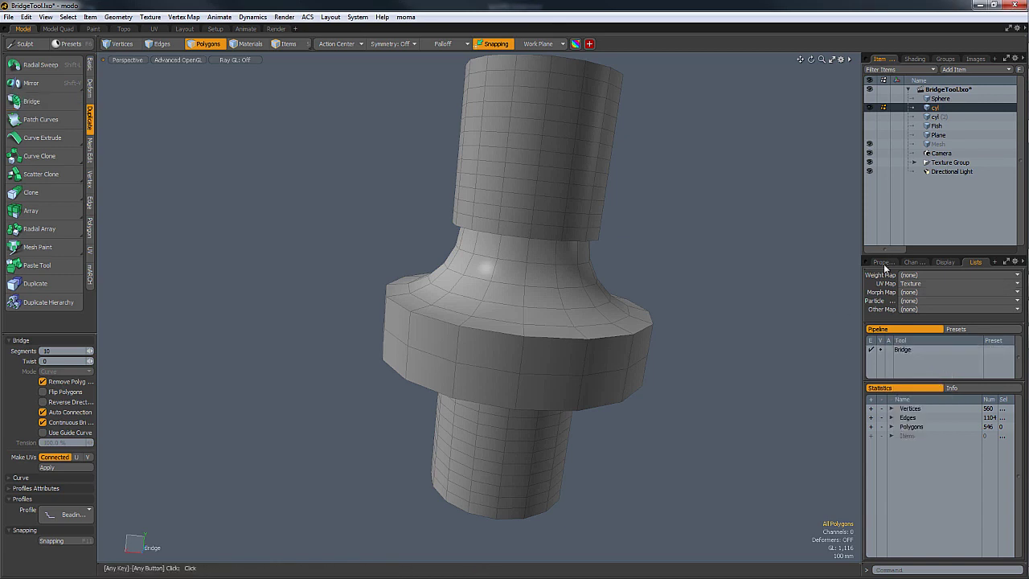
Step: Switch to the cyl (2) item and delete the top cap polygon of its cylinder
left_click(942, 118)
left_click_drag(629, 193, 498, 336, "alt")
left_click_drag(599, 143, 499, 316, "alt+shift")
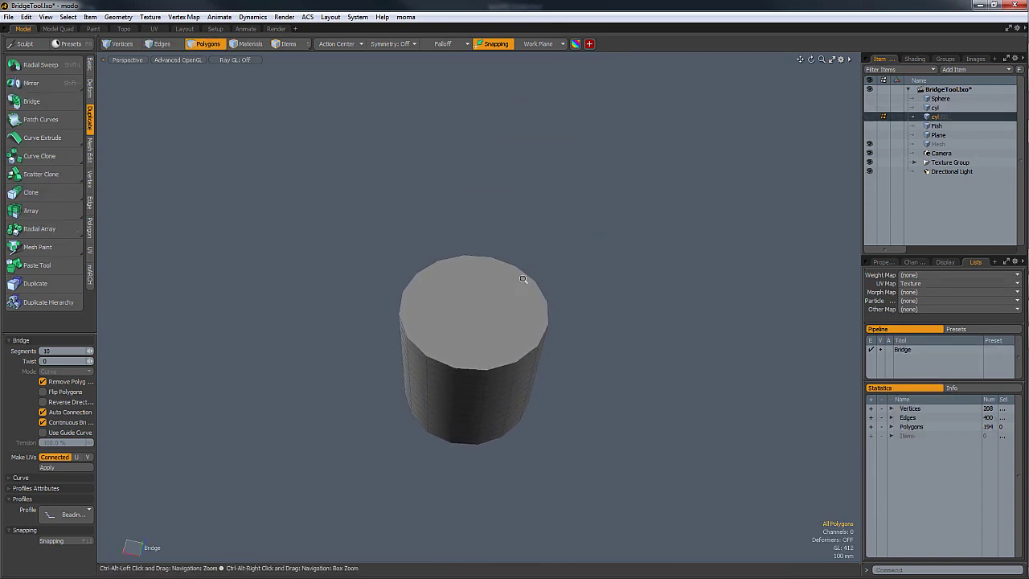
left_click_drag(522, 279, 490, 330, "ctrl+alt")
left_click(505, 354)
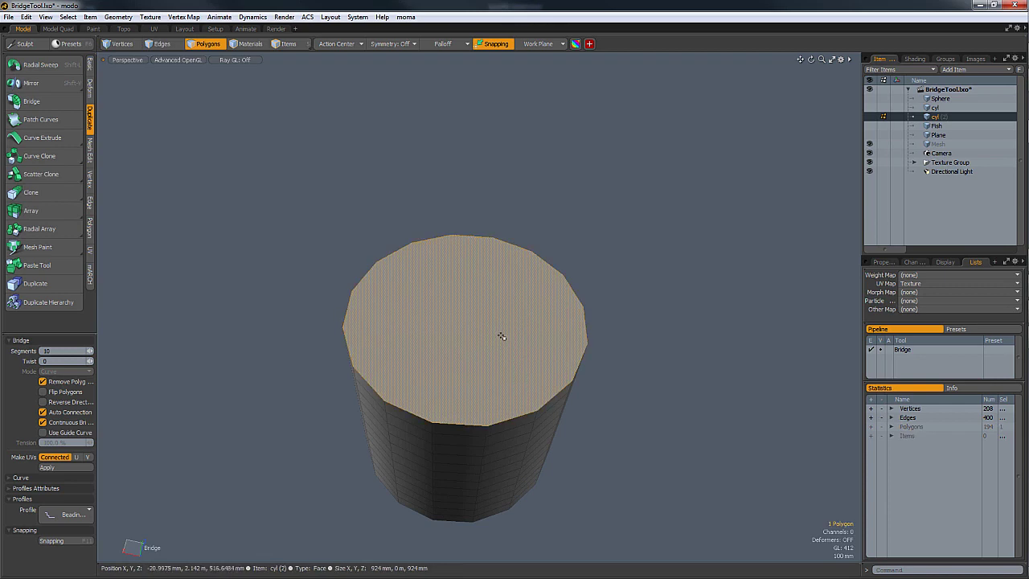
key("Delete")
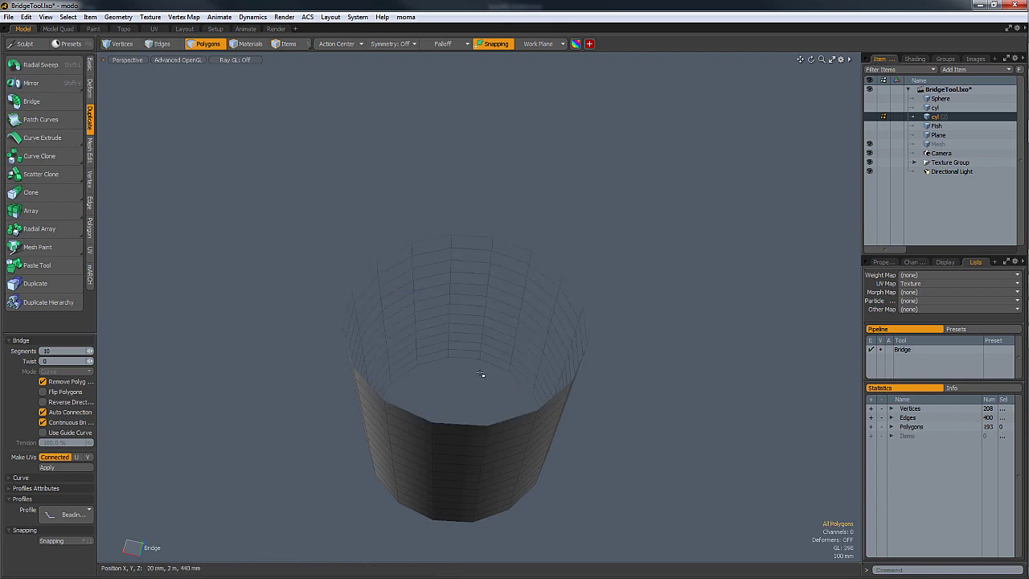
Step: Drop the Bridge tool, switch to edge selection, and select the edge loop around the cylinder's open top rim
key("q")
key("2")
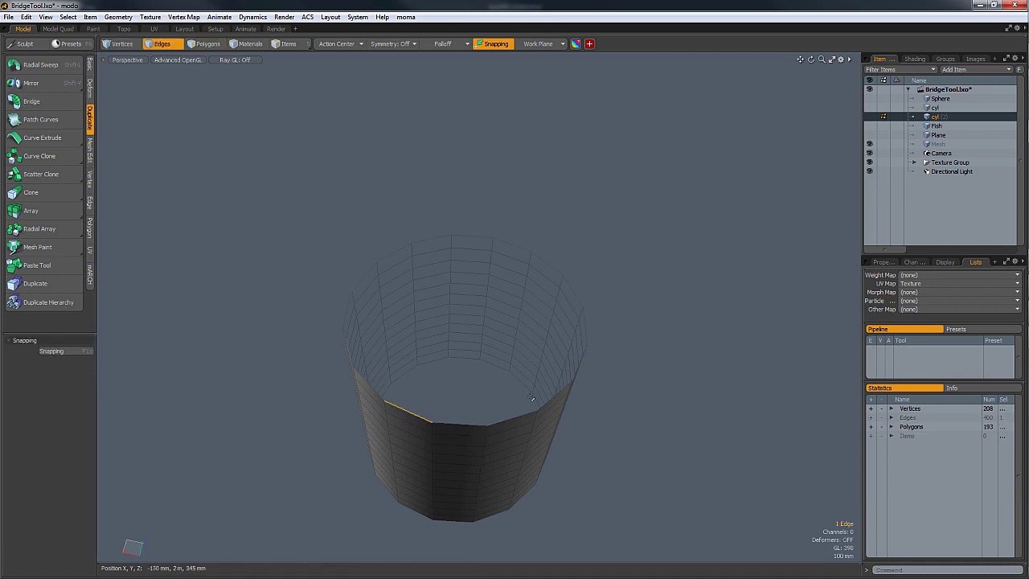
left_click_drag(491, 427, 482, 402, "alt")
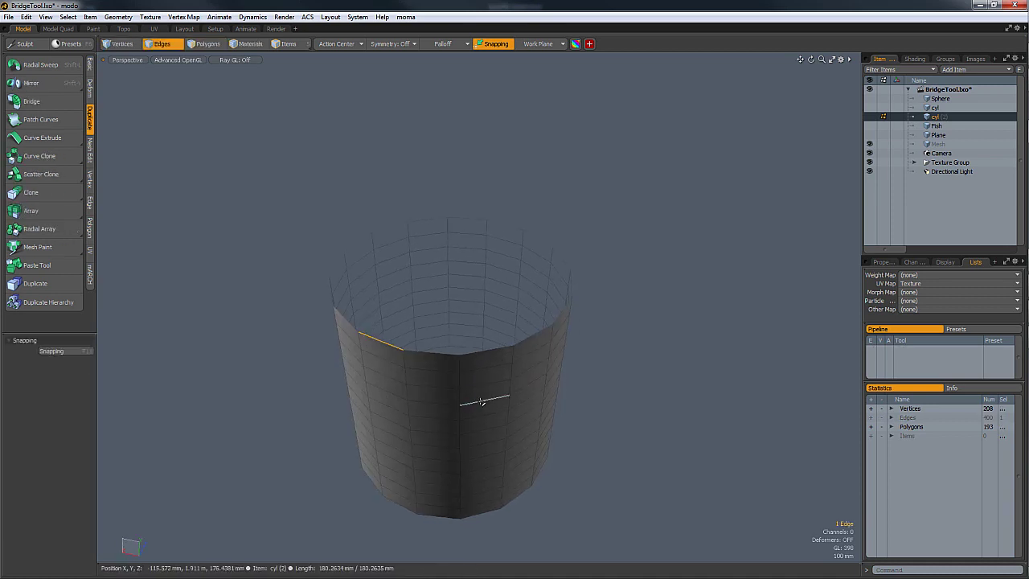
double_click(461, 364)
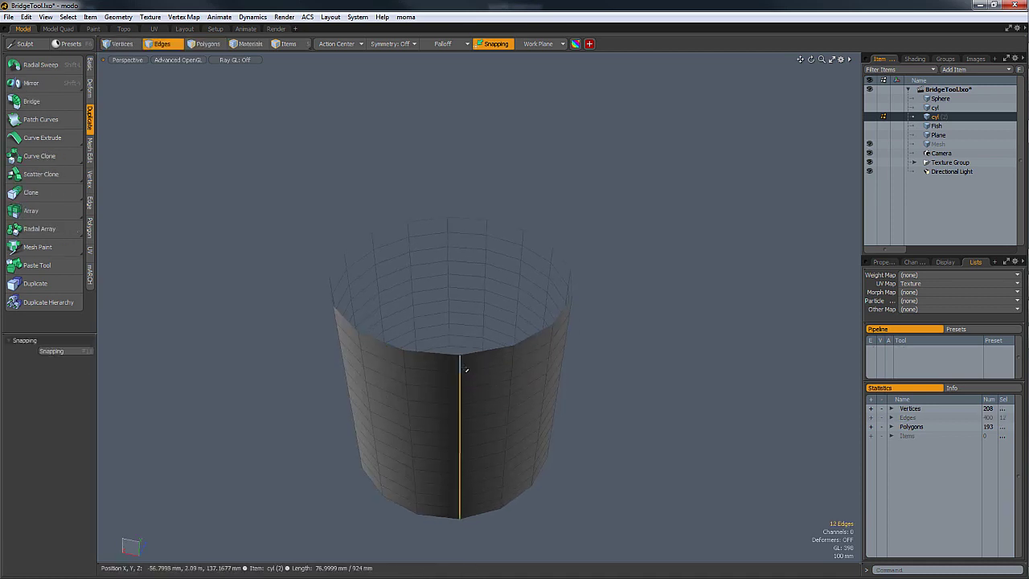
double_click(513, 355)
left_click(452, 361)
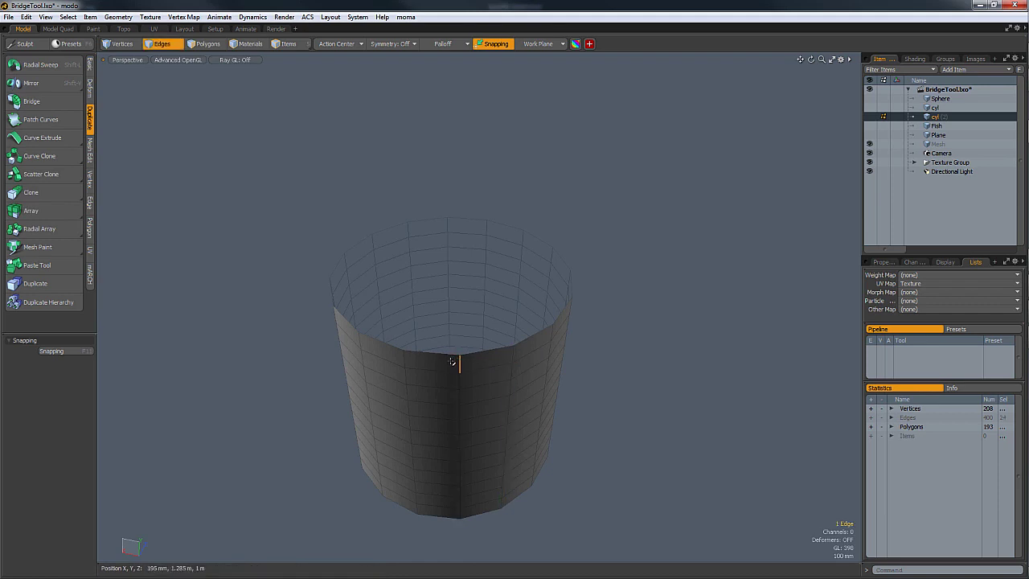
double_click(486, 354)
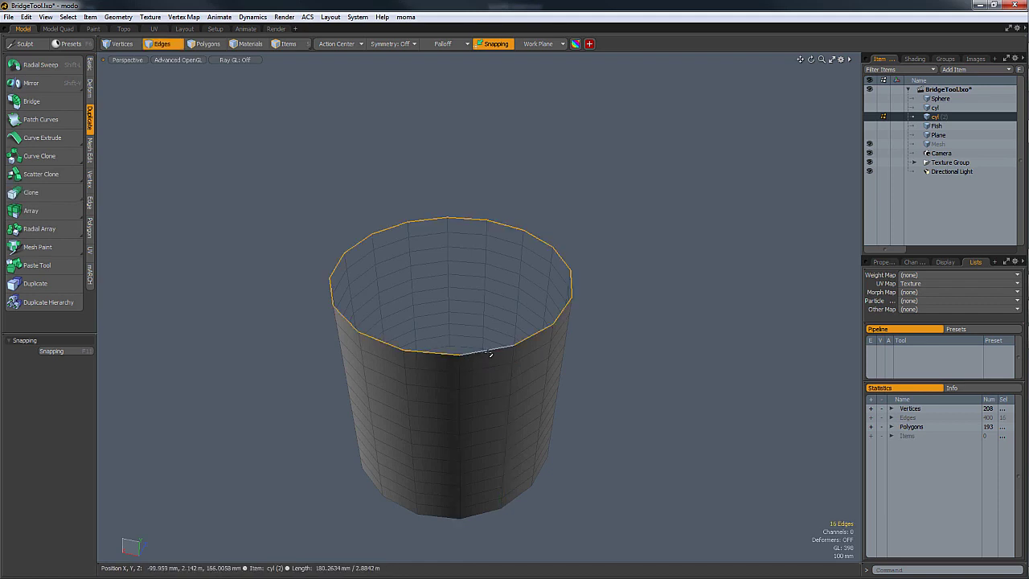
Step: Replace the selection with a run of four adjacent edges on one side of the open rim
left_click(489, 358)
left_click_drag(567, 351, 416, 323, "alt")
left_click(435, 287, "ctrl+shift")
left_click_drag(468, 345, 488, 301, "alt")
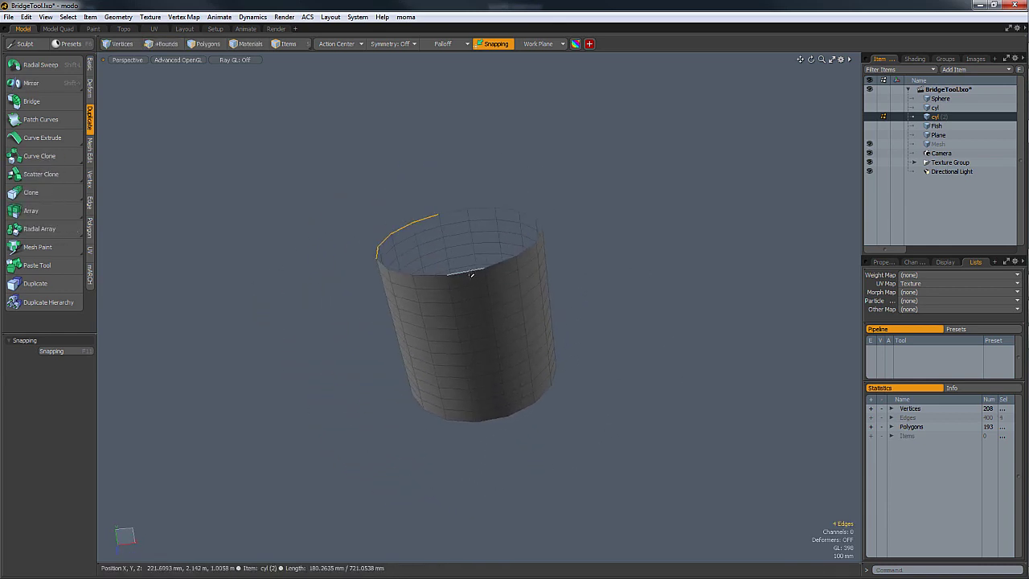
Step: Add a run of four adjacent edges on the opposite side of the open rim to the selection
left_click(471, 276, "shift")
left_click_drag(459, 374, 486, 273, "alt")
left_click(554, 250, "ctrl+shift")
left_click(489, 267, "ctrl")
left_click(482, 234, "shift")
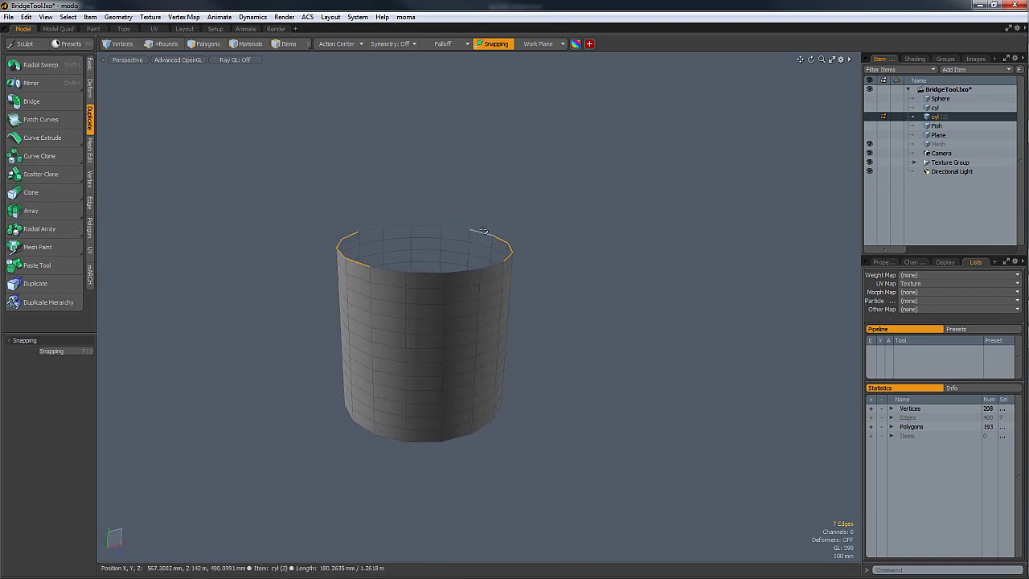
left_click_drag(347, 250, 359, 286, "alt")
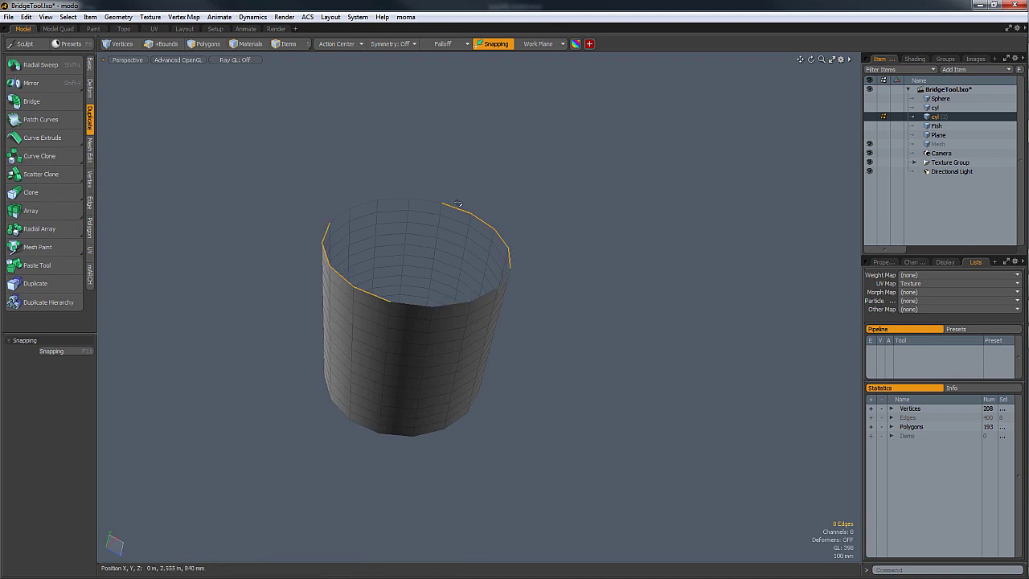
Step: Bridge the two selected edge runs across the cylinder's open rim with Auto Connection and Continuous Bridge enabled, and drop the tool
left_click_drag(498, 317, 460, 323, "alt")
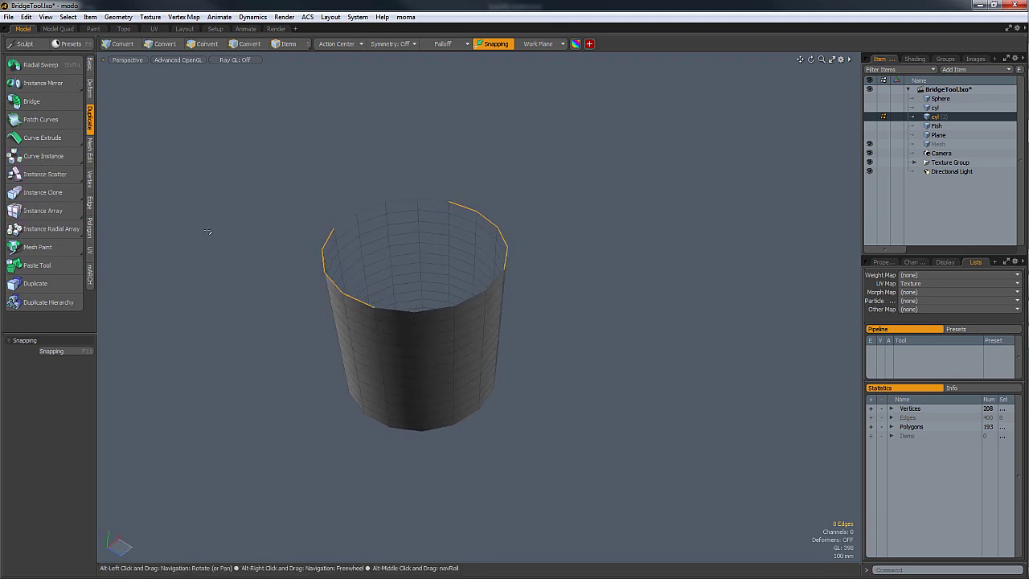
left_click(32, 100)
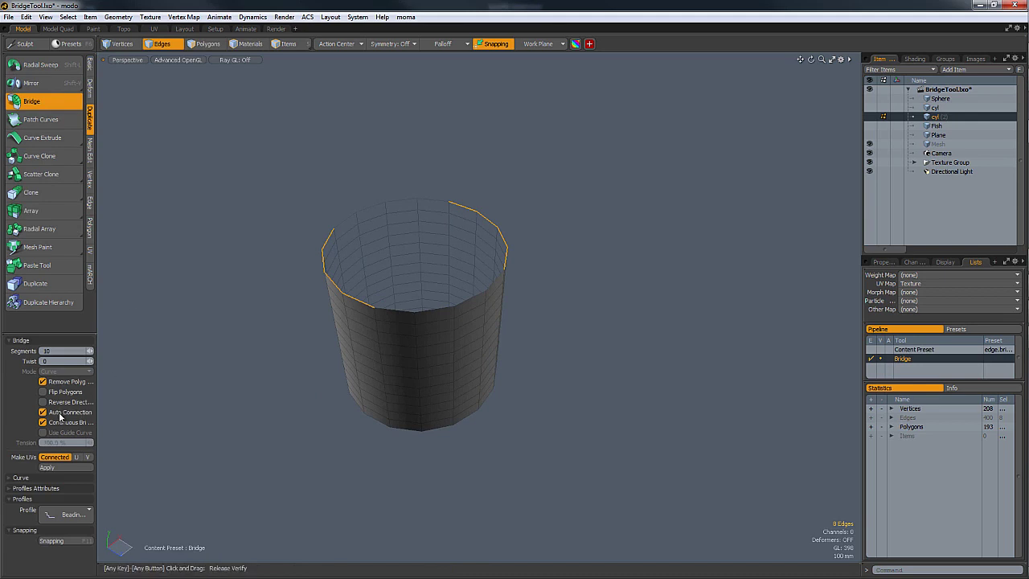
left_click(306, 363)
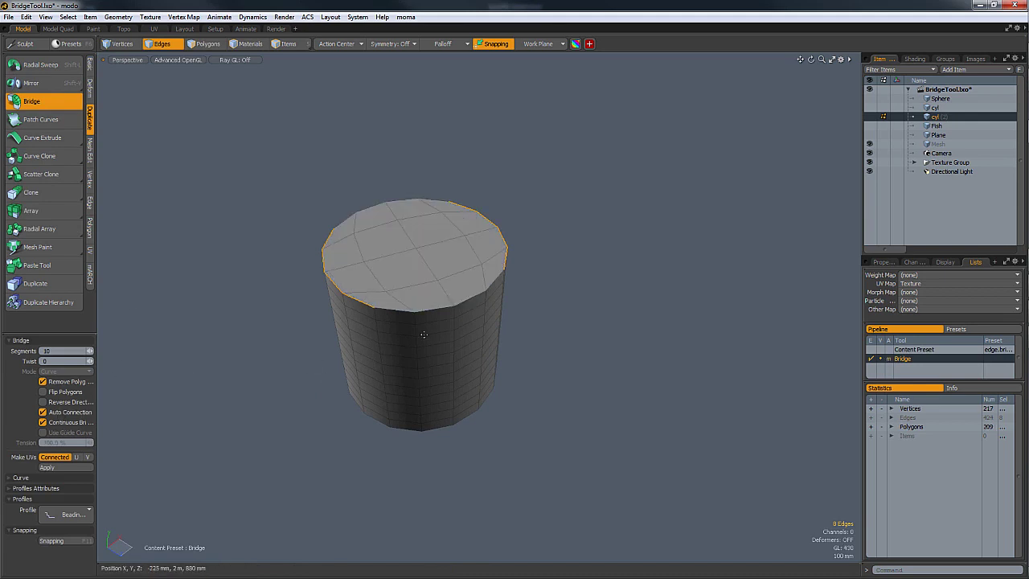
left_click_drag(420, 338, 485, 474, "alt")
key("space")
Step: Switch to the Fish item in polygon selection and delete a rectangular patch of 30 polygons on the creature's upper flank
key("3")
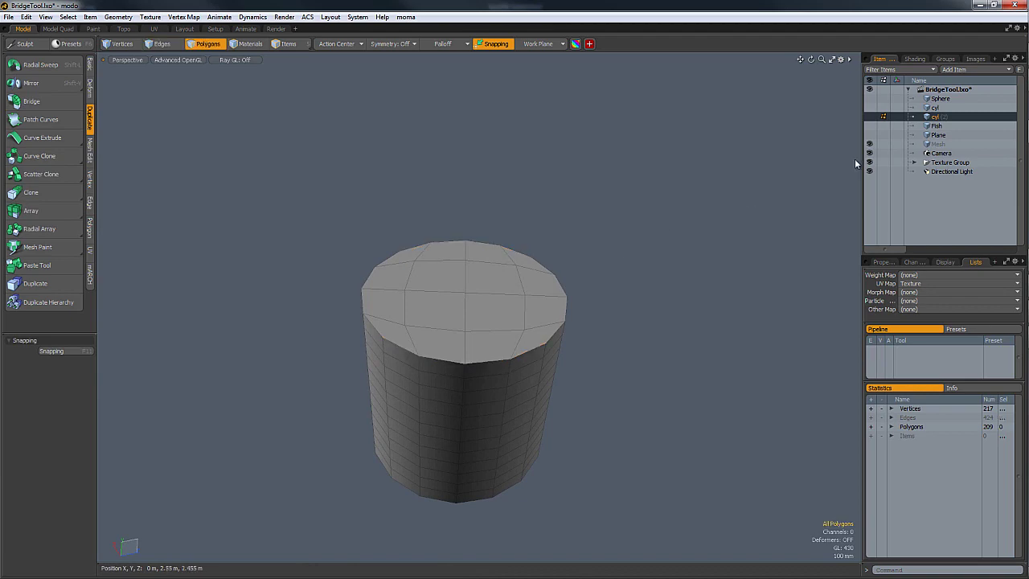
left_click(937, 125)
left_click_drag(596, 338, 500, 288, "alt")
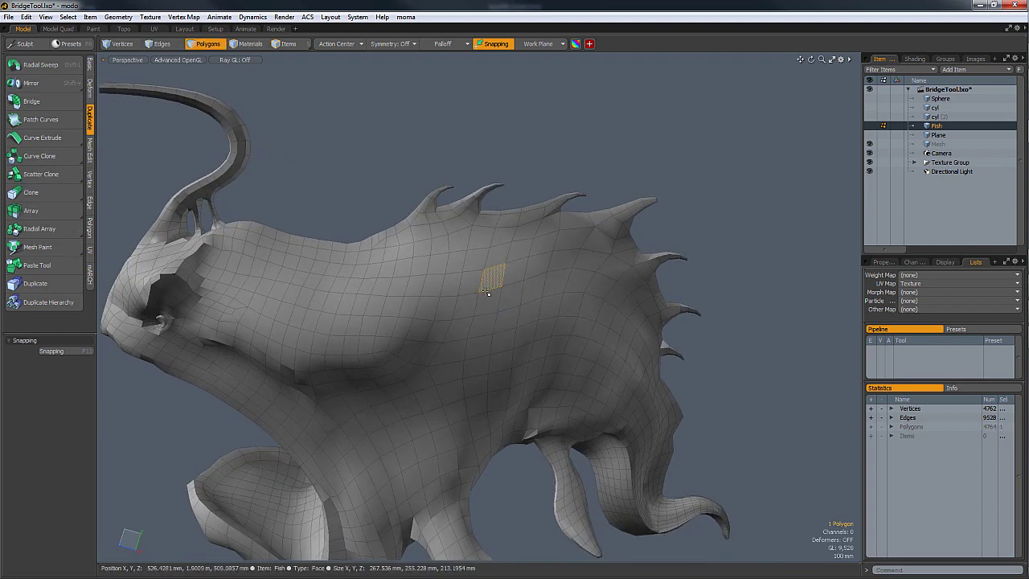
mouse_move(324, 324)
left_mouse_down()
mouse_move(499, 274)
mouse_move(476, 302)
left_mouse_up()
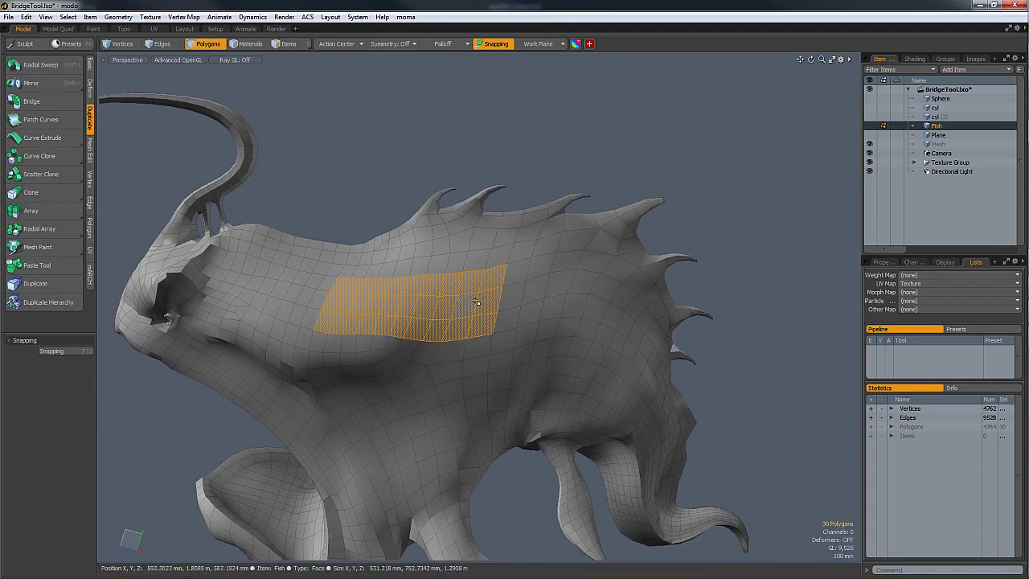
key("Delete")
Step: Switch to edge selection and select the three border edges on the hole's short side nearest the tail
key("2")
key("3")
key("1")
key("2")
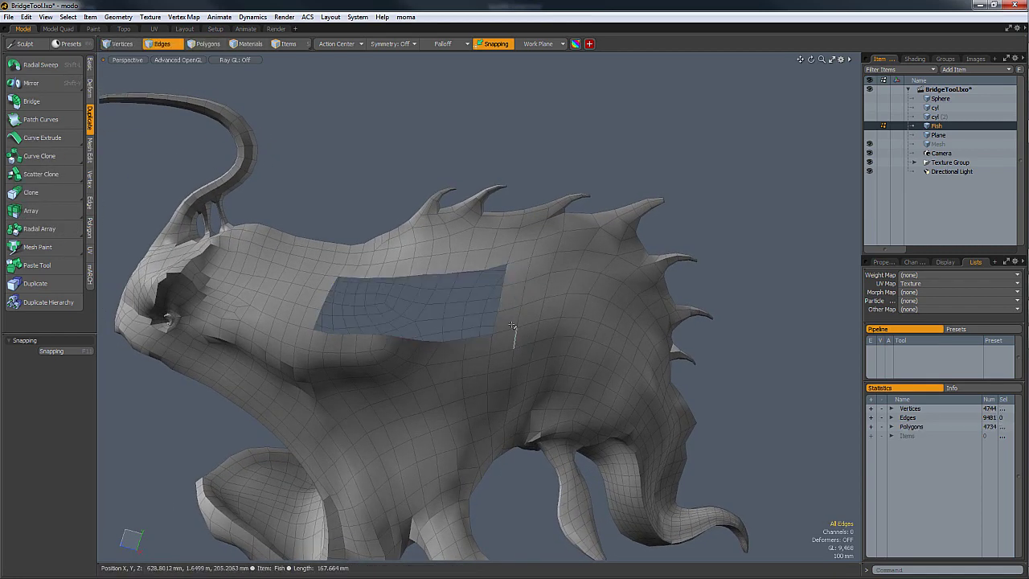
left_click(498, 266)
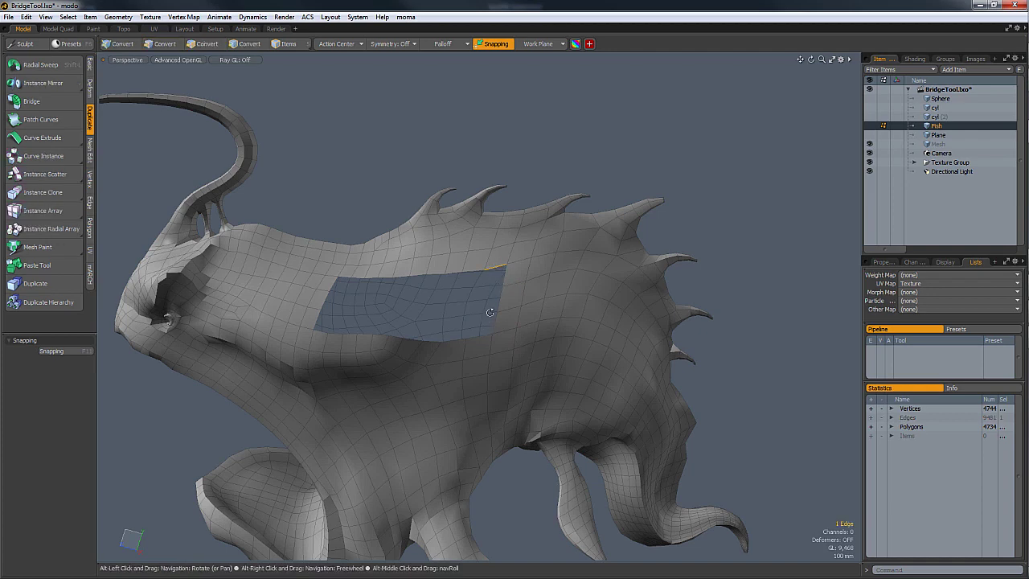
left_click_drag(490, 337, 482, 382, "alt")
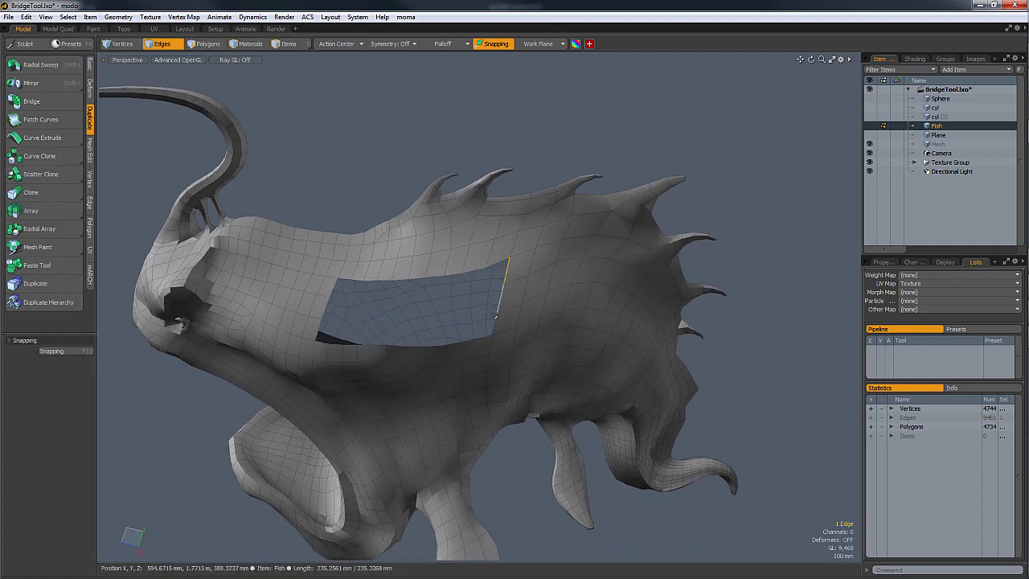
mouse_move(494, 316)
left_mouse_down()
mouse_move(489, 345)
mouse_move(465, 352)
mouse_move(476, 321)
left_mouse_up()
Step: Try to extend the three selected edges into the hole with Edge Extend, and undo the extensions
key("z")
left_click_drag(540, 312, 510, 316, "shift")
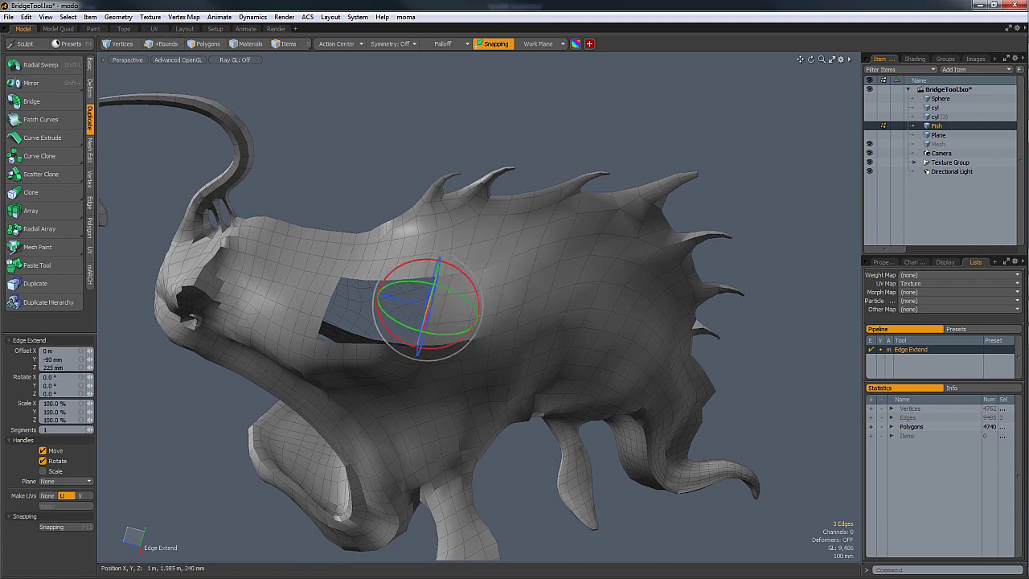
mouse_move(530, 339)
left_mouse_down()
mouse_move(519, 340)
mouse_move(510, 377)
mouse_move(494, 389)
mouse_move(512, 332)
left_mouse_up()
key("space")
key("ctrl+z")
key("ctrl+z")
key("ctrl+z")
key("ctrl+z")
key("space")
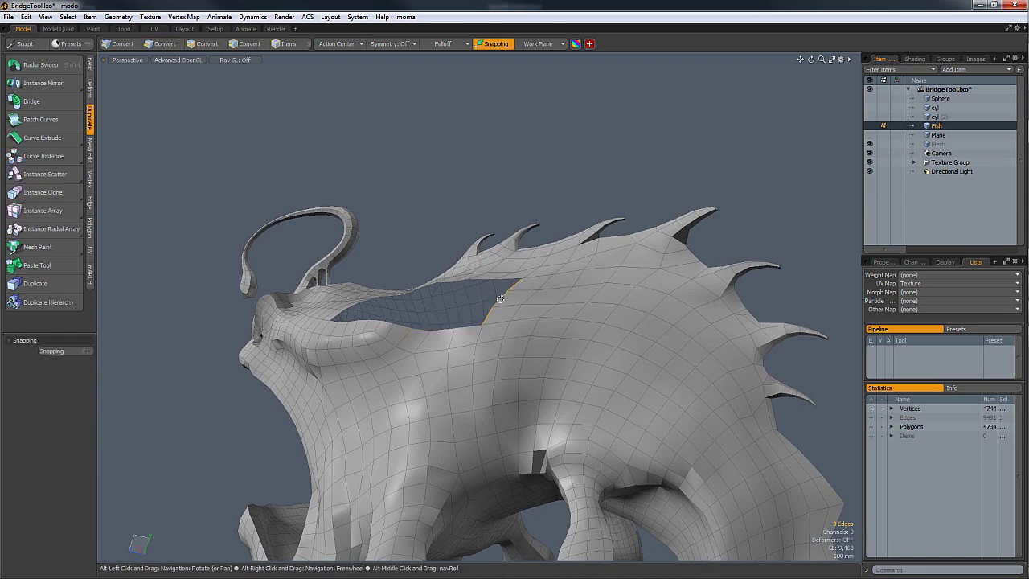
Step: Add the three border edges on the hole's opposite short side, nearest the head, to the selection
left_click_drag(504, 296, 331, 295, "alt")
key("space")
key("space")
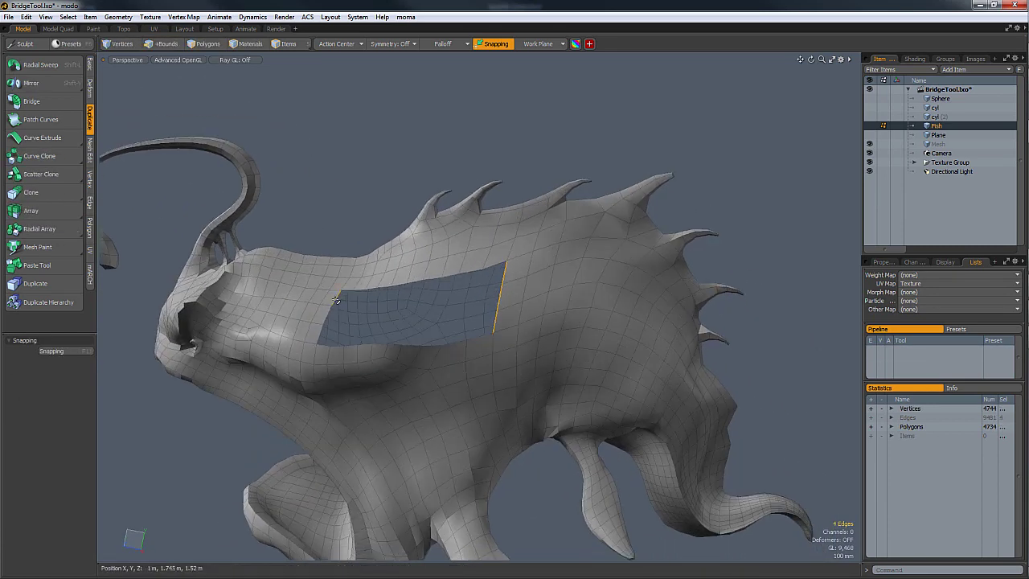
left_click_drag(353, 353, 462, 301, "alt")
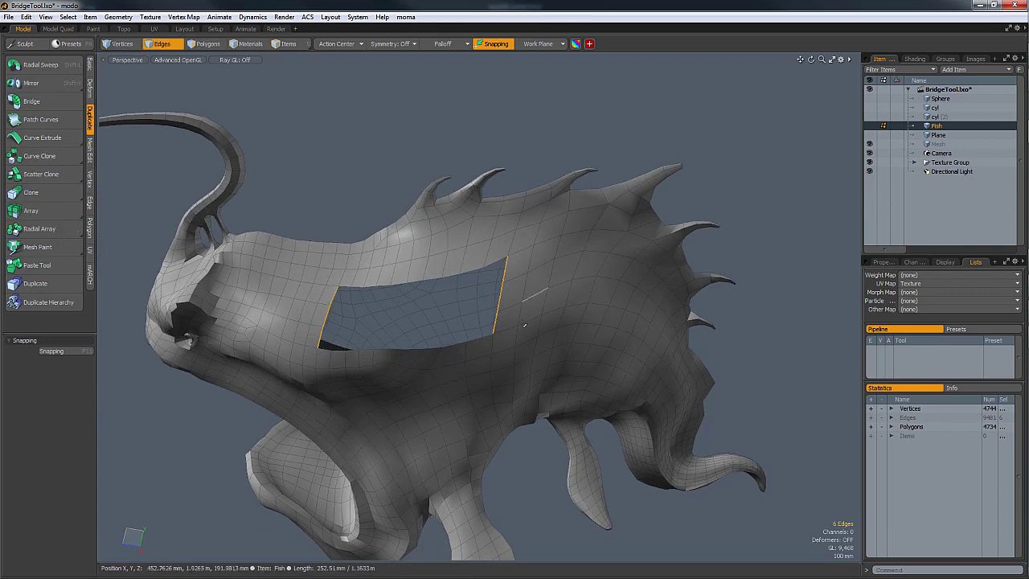
Step: Bridge the two edge runs across the upper flank hole, turn Auto Connection off, and undo the bridge
left_click(37, 102)
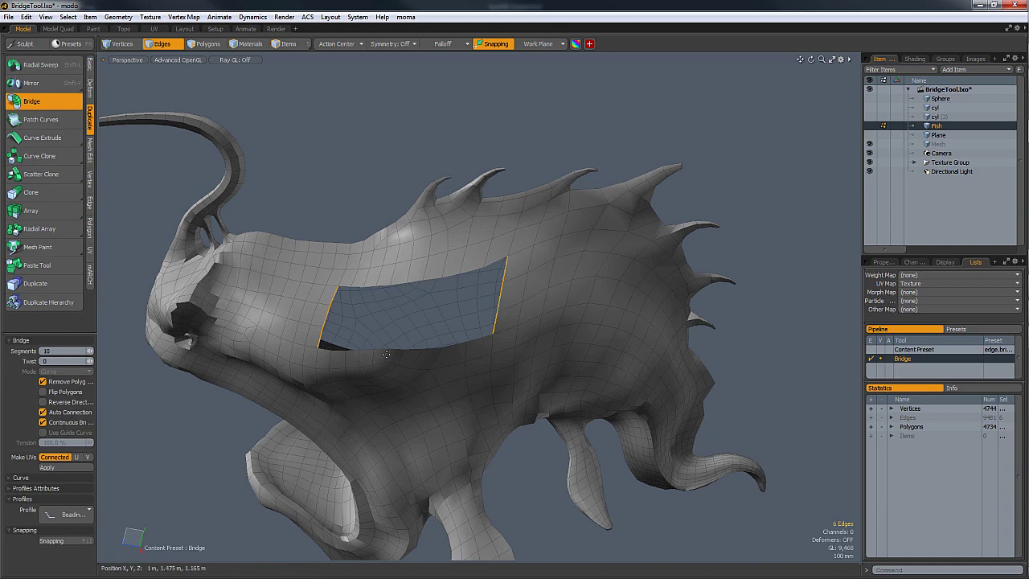
mouse_move(543, 327)
left_mouse_down("alt")
mouse_move(552, 372)
mouse_move(342, 415)
mouse_move(472, 312)
mouse_move(375, 298)
mouse_move(487, 391)
mouse_move(809, 301)
mouse_move(605, 342)
left_mouse_up("alt")
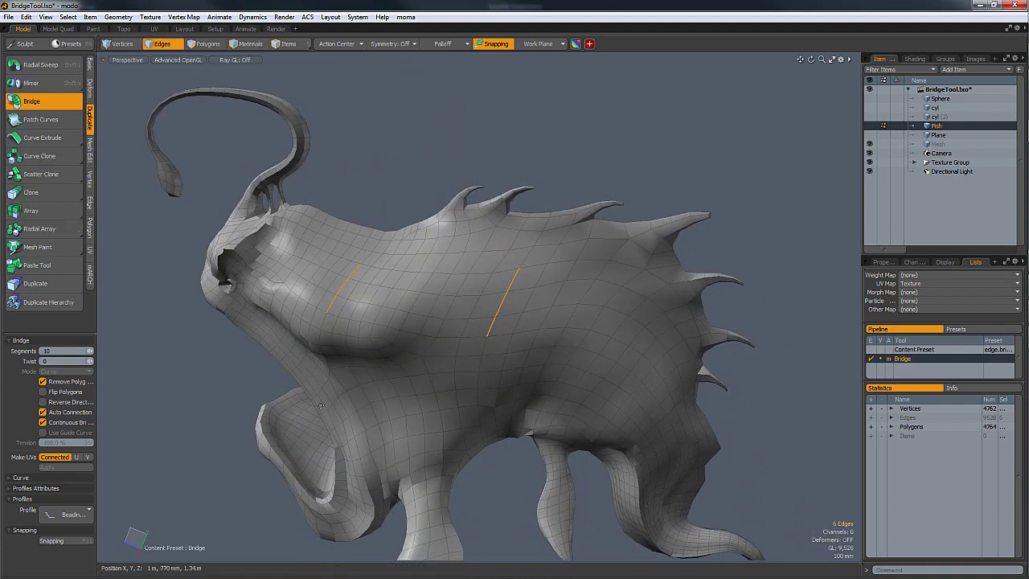
left_click(73, 412)
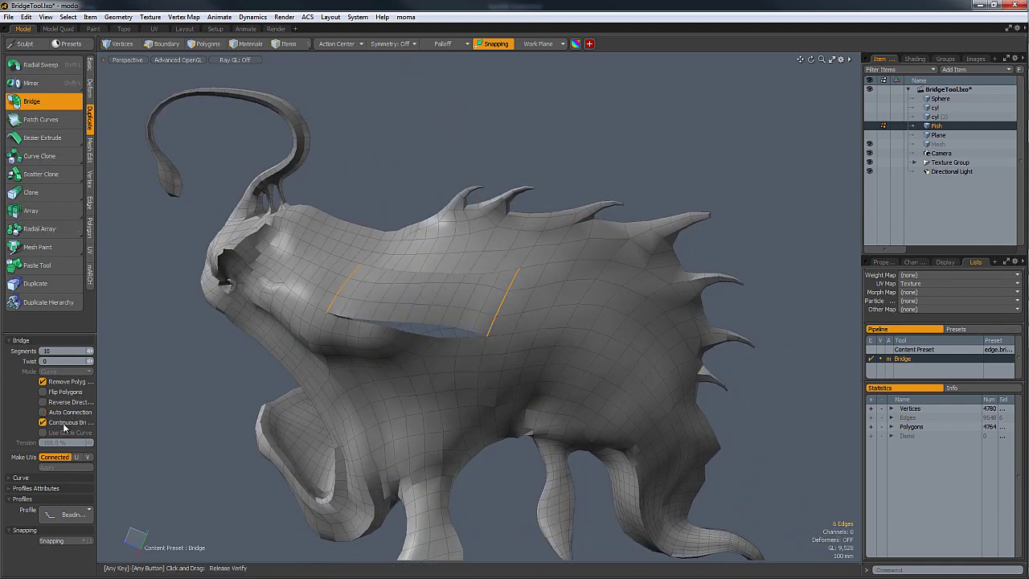
left_click_drag(307, 387, 493, 280, "alt")
key("ctrl+z")
key("ctrl+z")
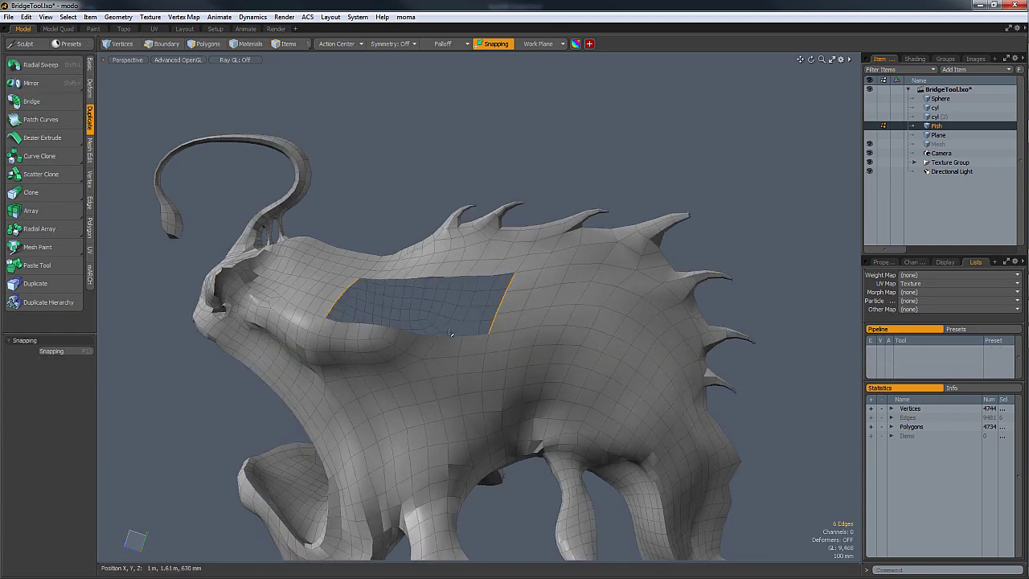
Step: Try the Bridge tool again on the hole's two short sides with Auto Connection and Continuous Bridge off, and drop it
left_click(37, 101)
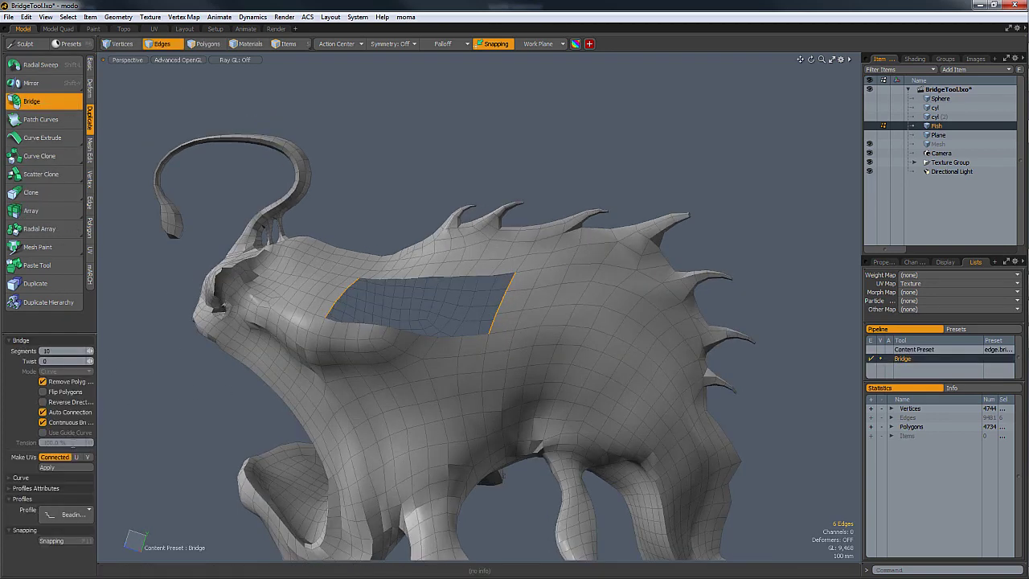
left_click(411, 339)
left_click_drag(412, 340, 283, 386, "alt")
left_click_drag(344, 330, 498, 344, "alt")
scroll(498, 344, "up", 4)
key("space")
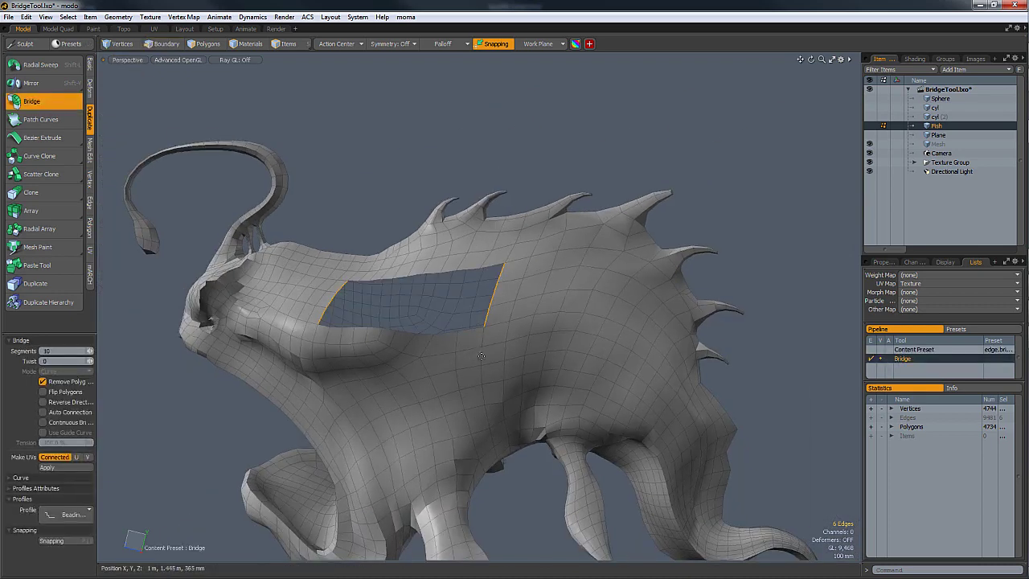
key("space")
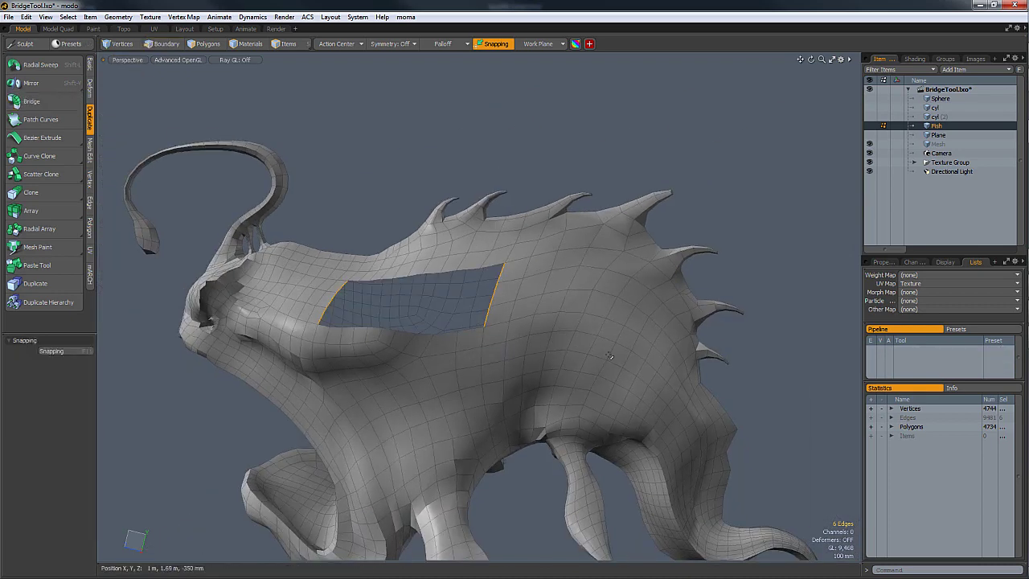
Step: Switch to polygon selection and delete a three-row rectangular patch of polygons on the lower flank, beneath the first hole
key("3")
left_click_drag(487, 398, 539, 333, "alt")
left_click(539, 333)
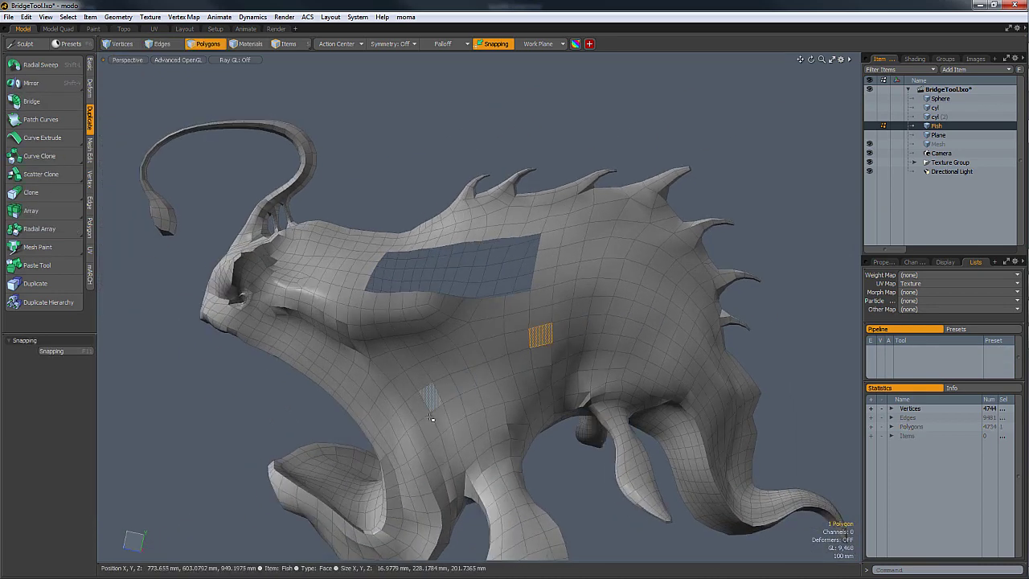
left_click(440, 419, "ctrl+shift")
key("Delete")
Step: Select the three border edges at each end of the lower flank hole and bridge them to fill it
key("2")
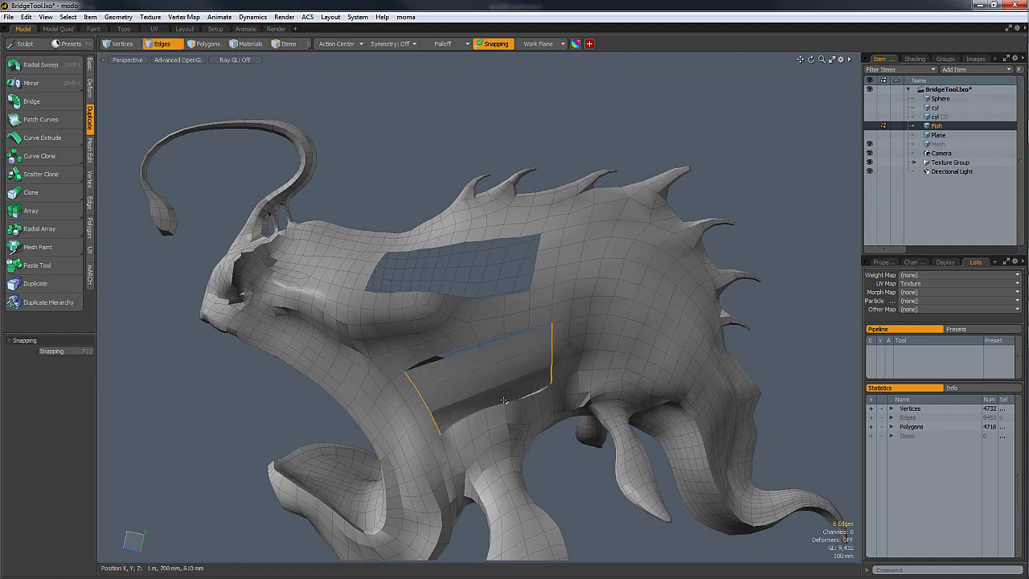
left_click_drag(443, 418, 358, 386, "alt")
left_click(32, 102)
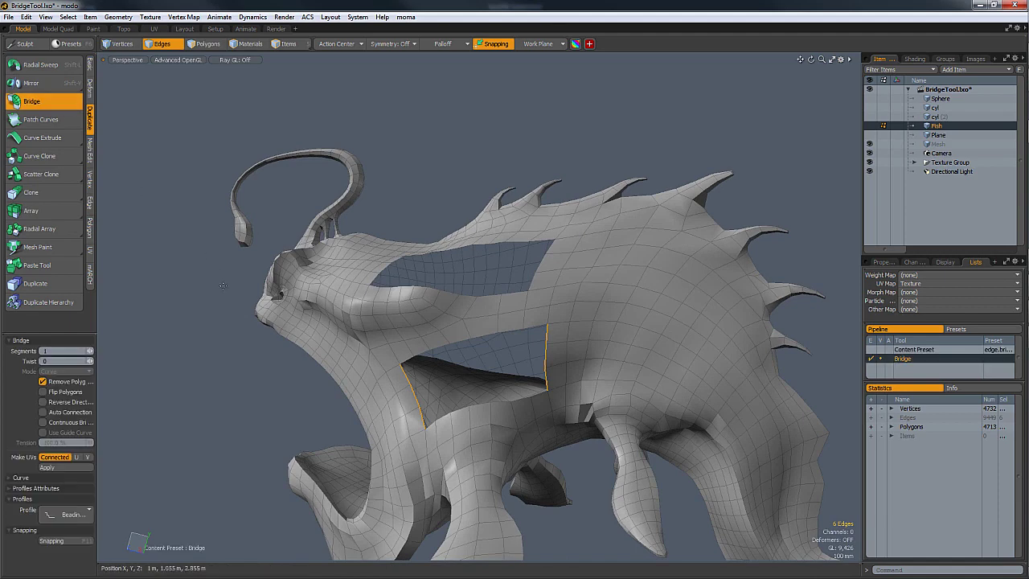
left_click(547, 342)
mouse_move(547, 343)
left_mouse_down("alt")
mouse_move(599, 310)
mouse_move(535, 330)
left_mouse_up("alt")
key("space")
Step: Switch to polygon selection and delete a one-row strip of seven polygons on the flank below the rear back spikes
key("3")
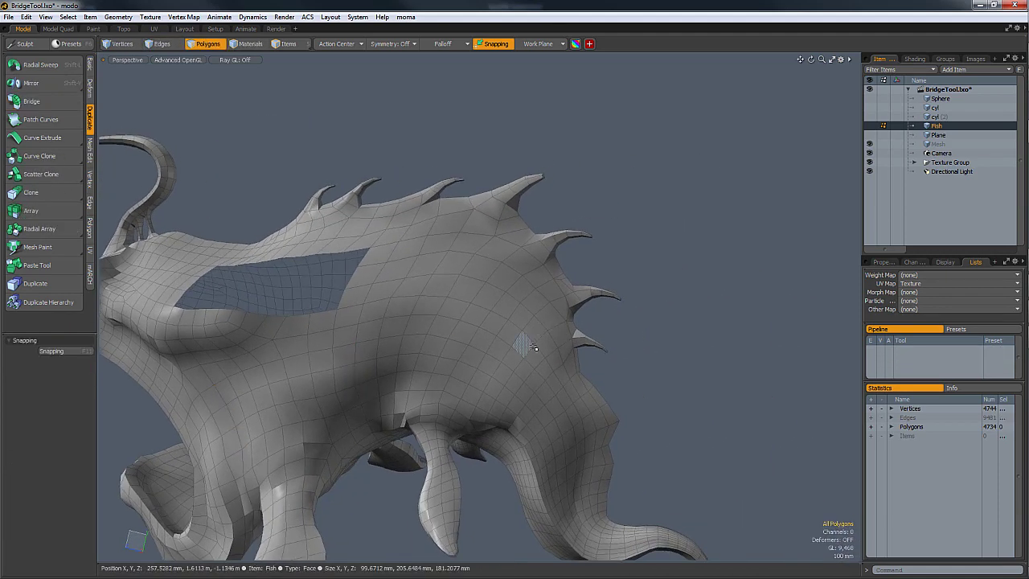
left_click(414, 281, "ctrl+shift")
key("Delete")
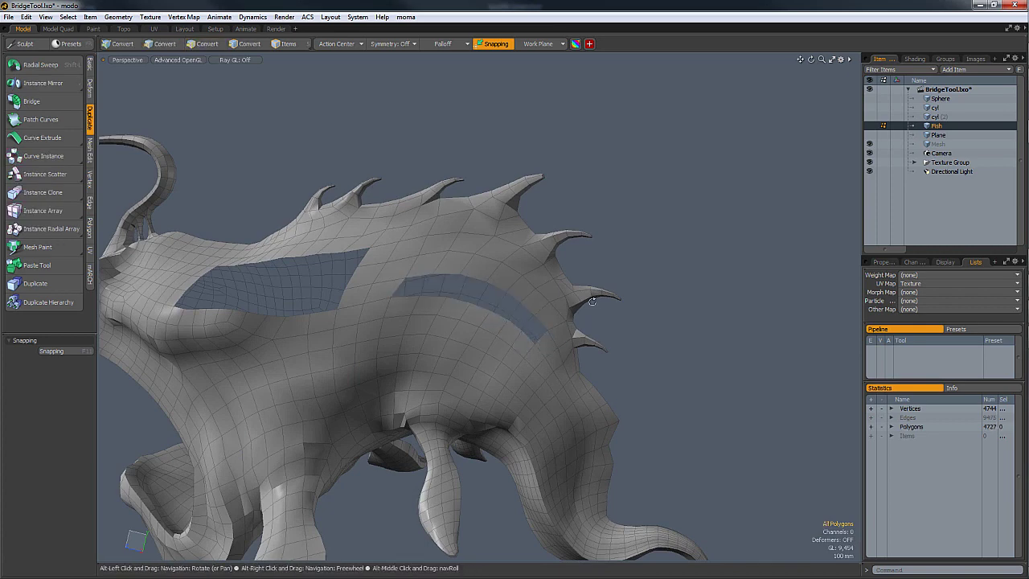
Step: Select the two end edges of the curved seven-polygon gap in edge selection and bridge them to fill it
left_click_drag(537, 334, 553, 349, "alt")
key("1")
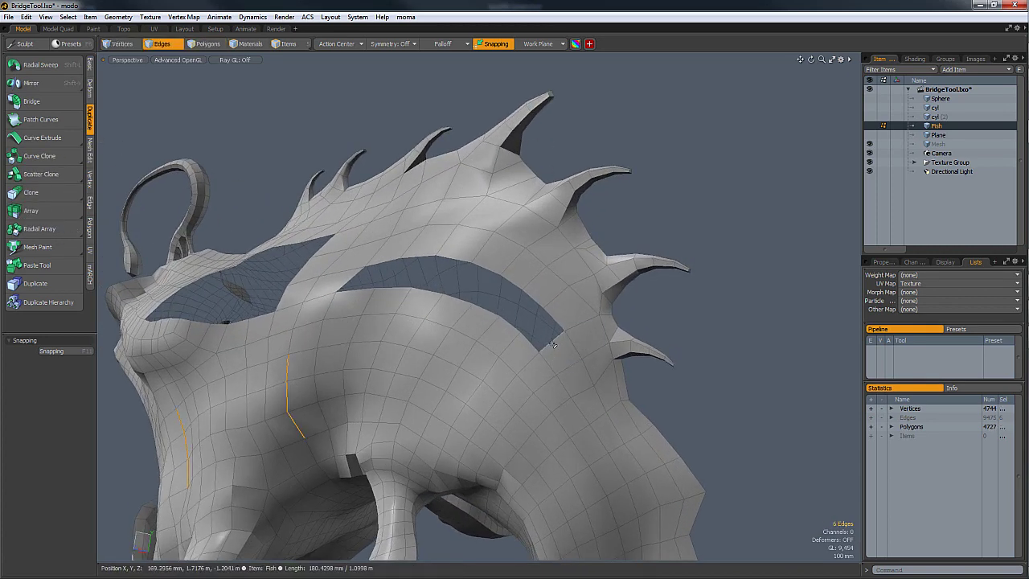
left_click_drag(567, 444, 383, 276, "alt")
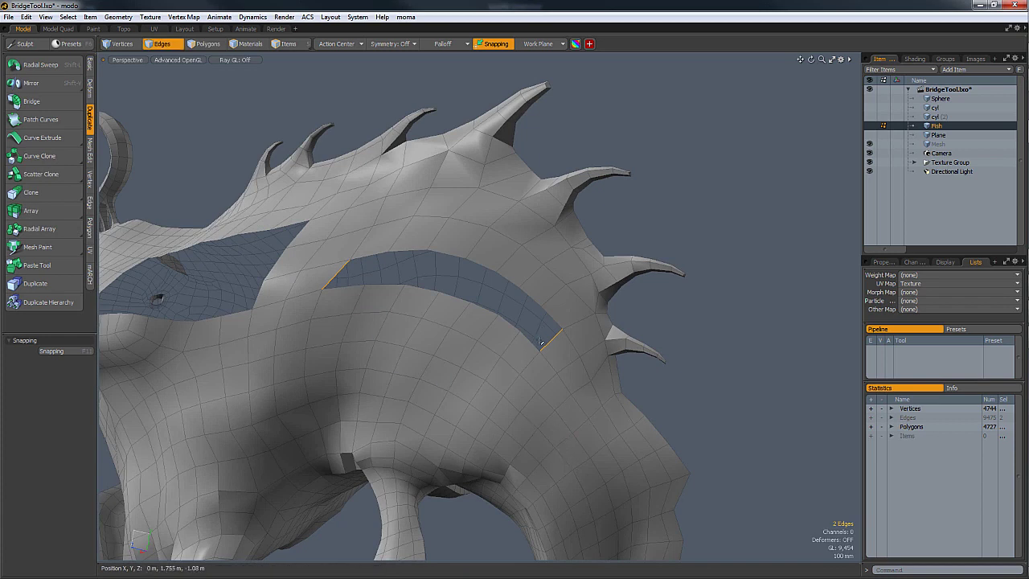
key("ctrl+b")
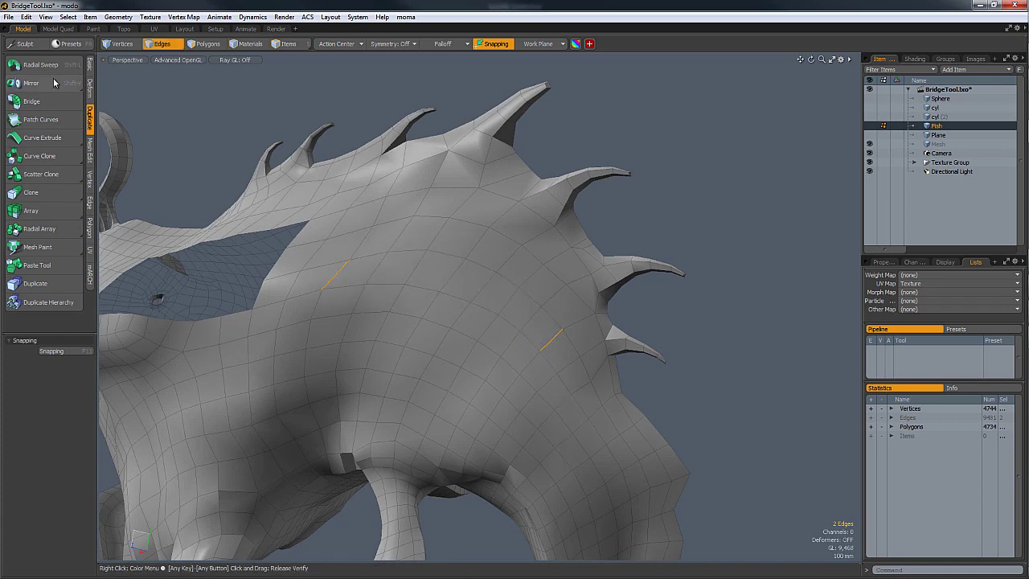
Step: Switch to polygon selection and delete a one-row strip of 23 polygons running along the flank down to the tail
scroll(327, 287, "down", 4)
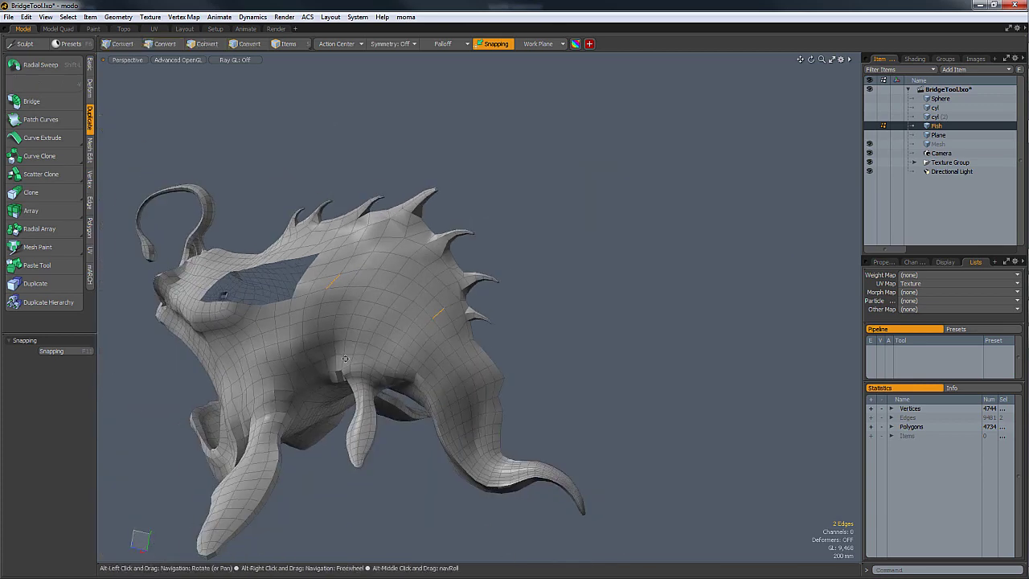
left_click_drag(327, 287, 442, 305, "alt")
scroll(442, 305, "up", 3)
key("space")
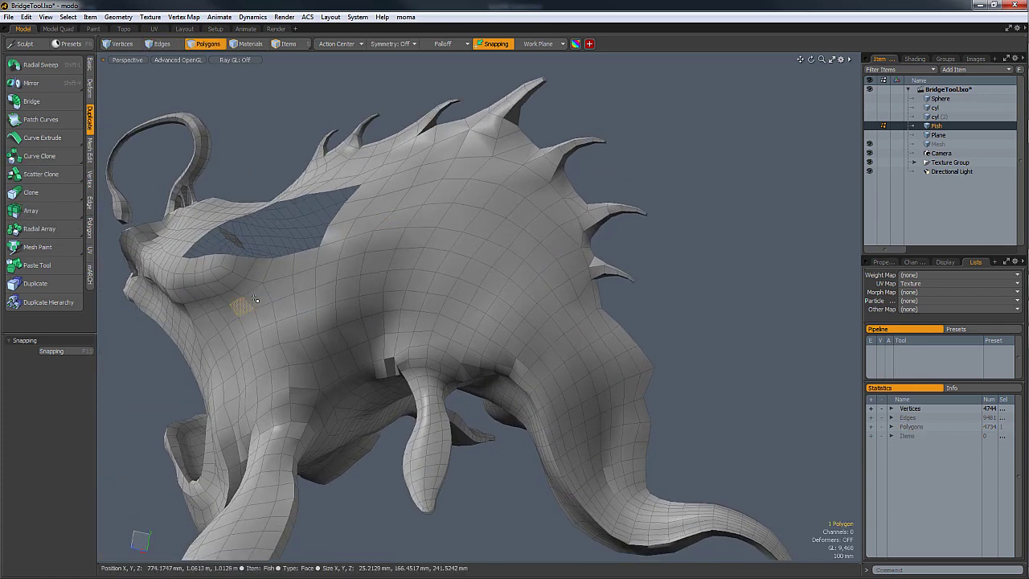
left_click(600, 465, "ctrl+shift")
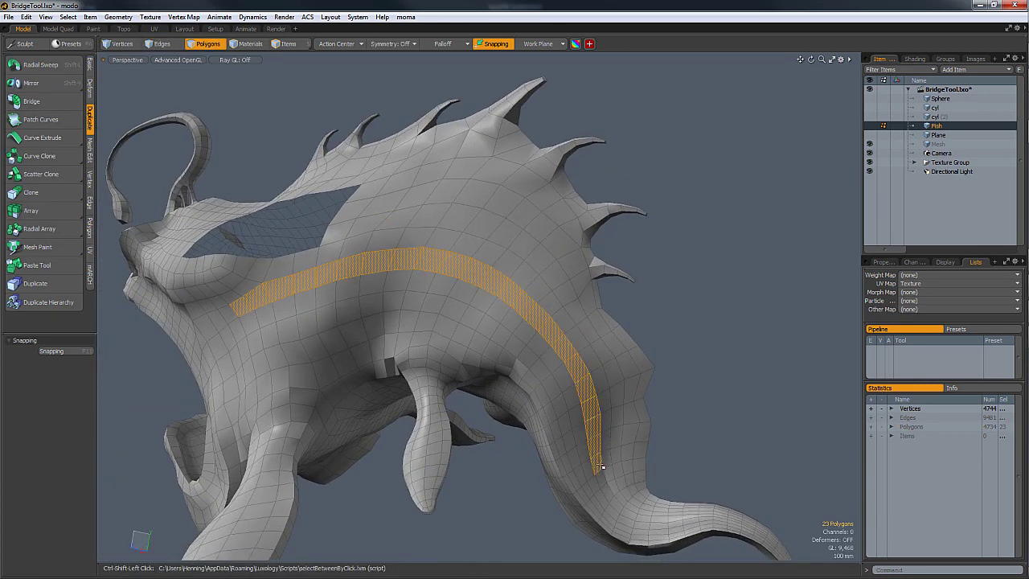
key("Delete")
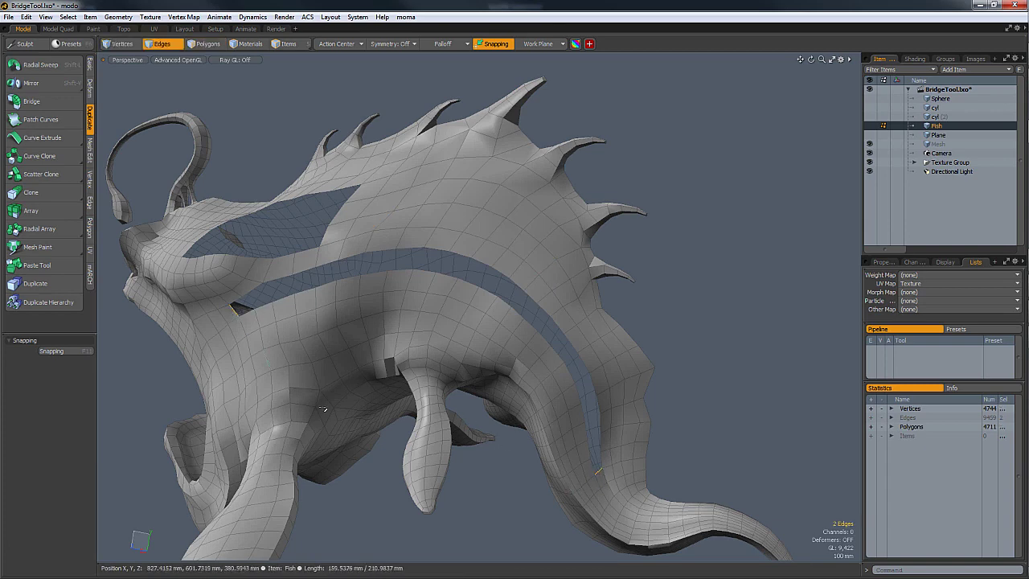
Step: Bridge the two end edges of the long gap along the flank, and undo the bridge
key("p")
key("ctrl+z")
left_click_drag(665, 401, 647, 423, "alt")
key("ctrl+shift+z")
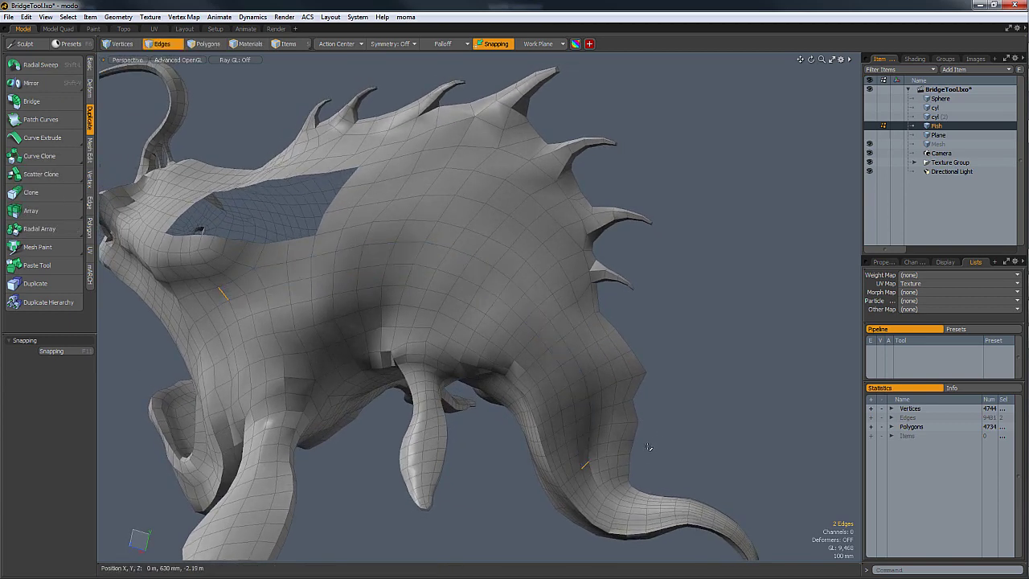
key("ctrl+z")
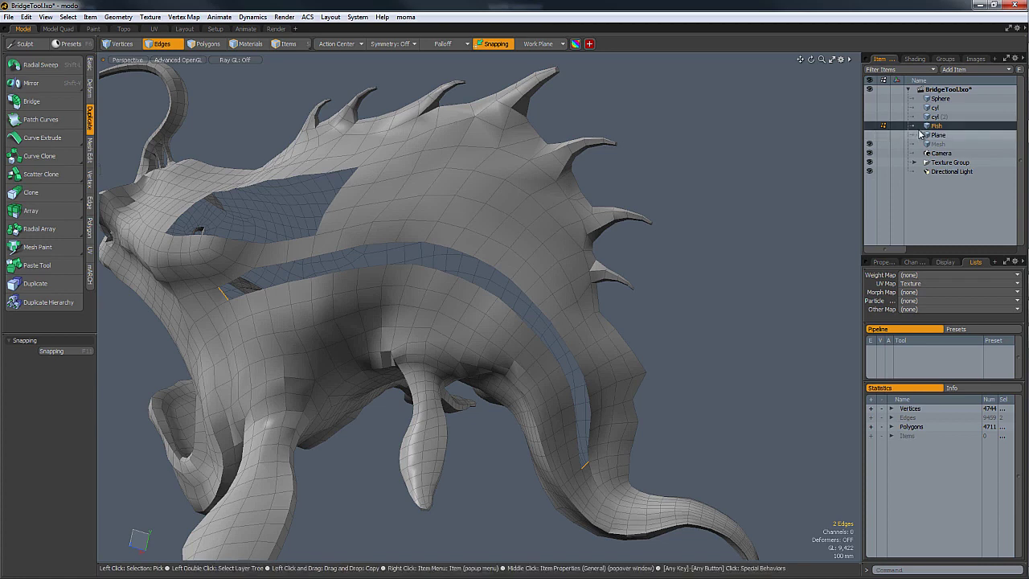
mouse_move(600, 263)
left_mouse_down("alt")
mouse_move(567, 285)
mouse_move(595, 278)
left_mouse_up("alt")
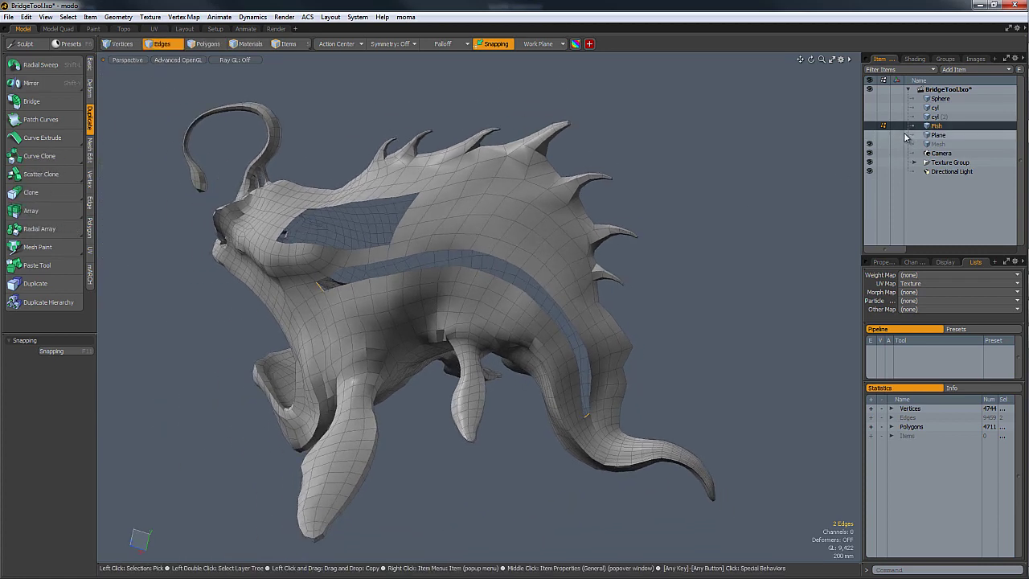
Step: Activate the Plane item and select the full row of inner edges along one side of its thin square frame
left_click(937, 136)
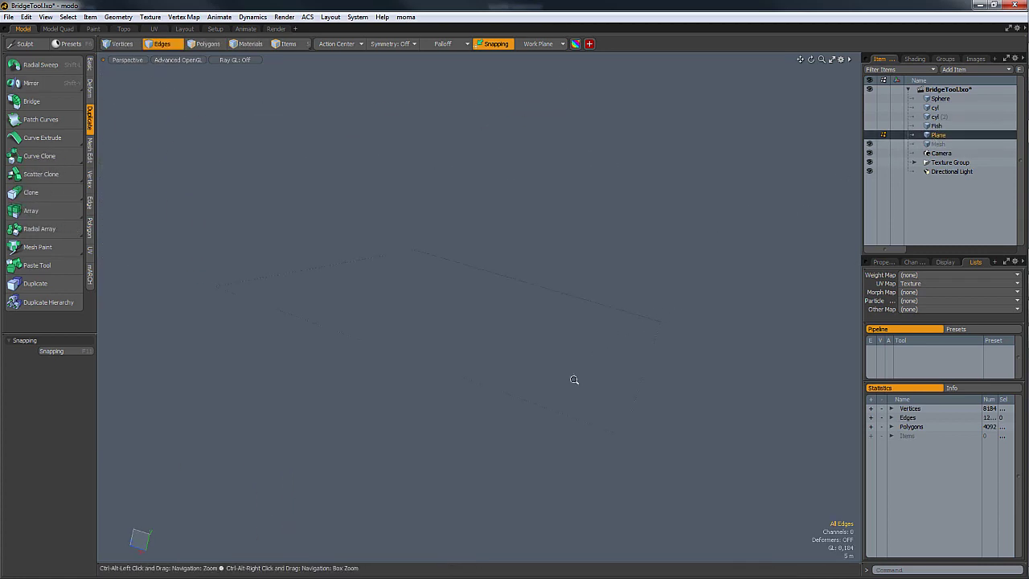
left_click_drag(657, 449, 723, 432, "ctrl+alt")
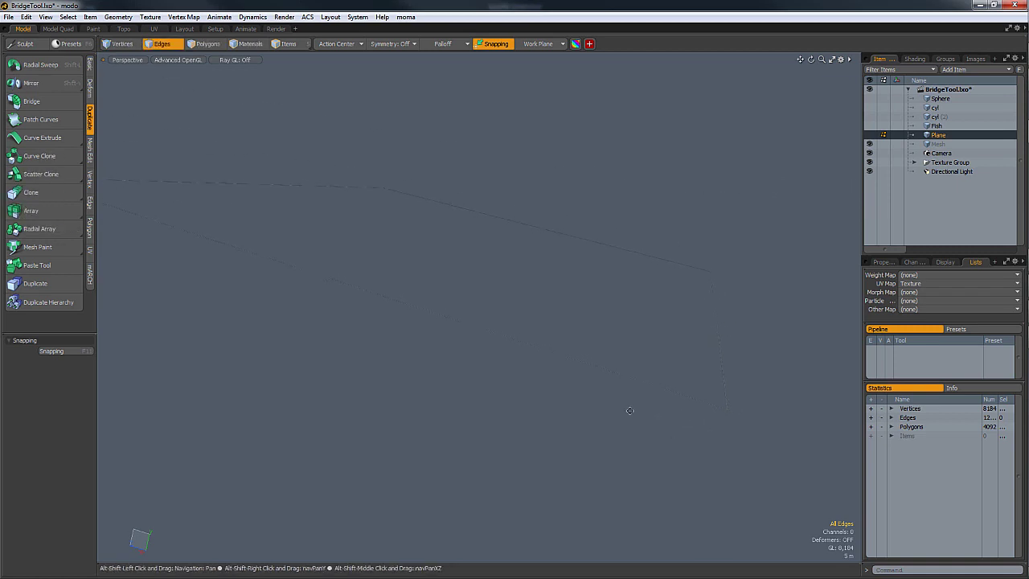
left_click_drag(690, 377, 579, 407, "alt")
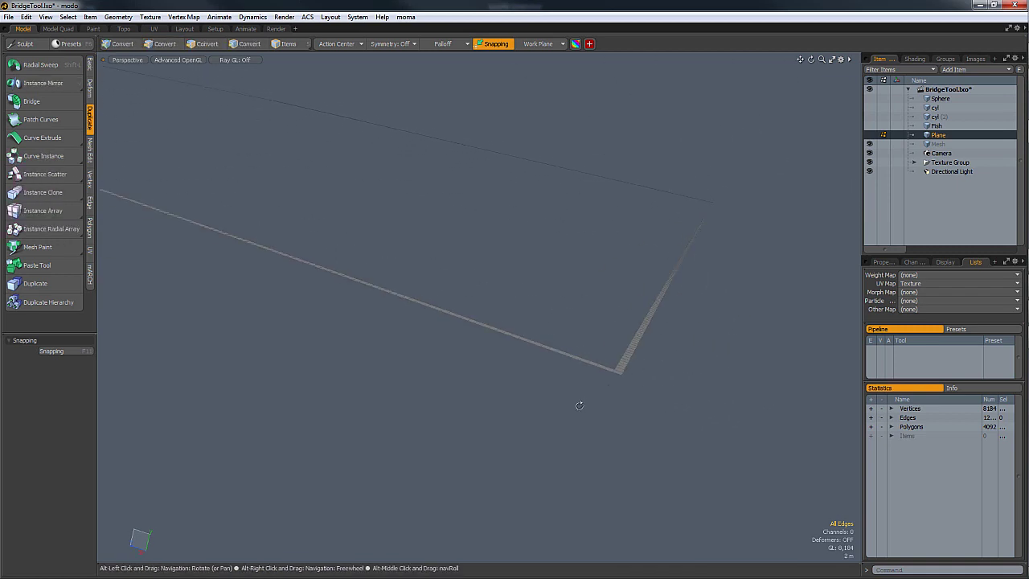
scroll(619, 374, "up", 3)
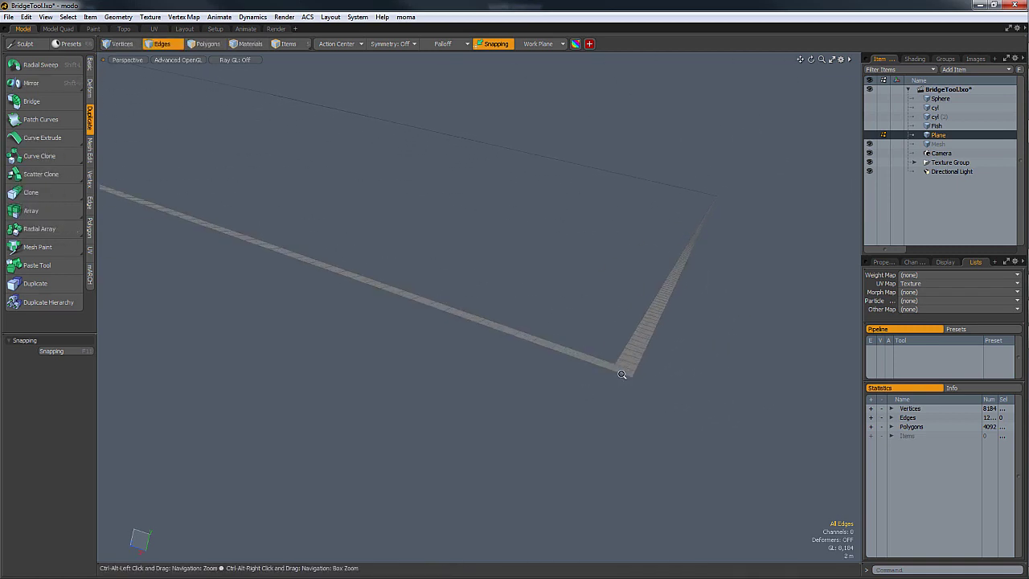
scroll(618, 372, "down", 1)
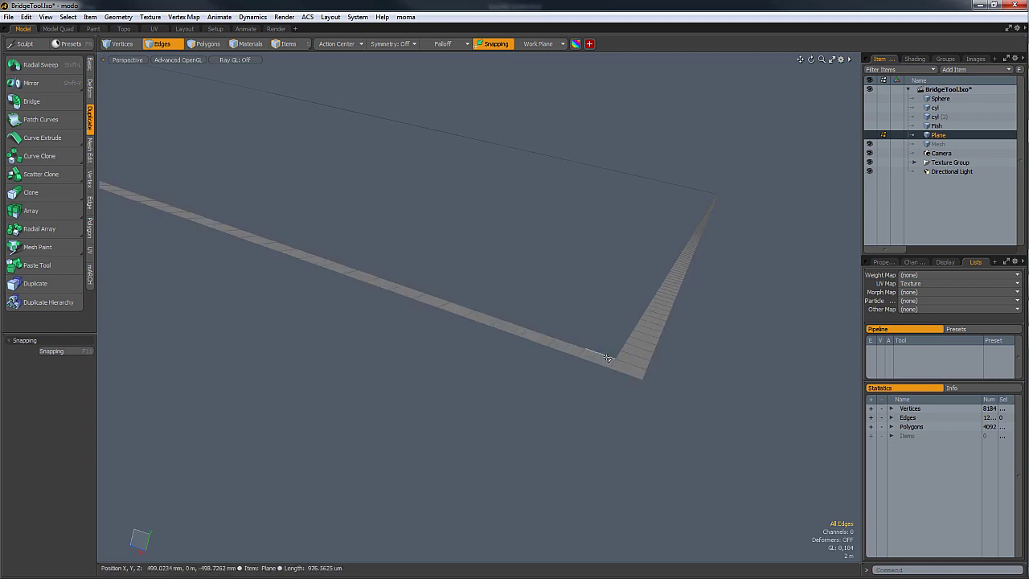
left_click(609, 360)
left_click_drag(645, 368, 579, 453, "ctrl+alt")
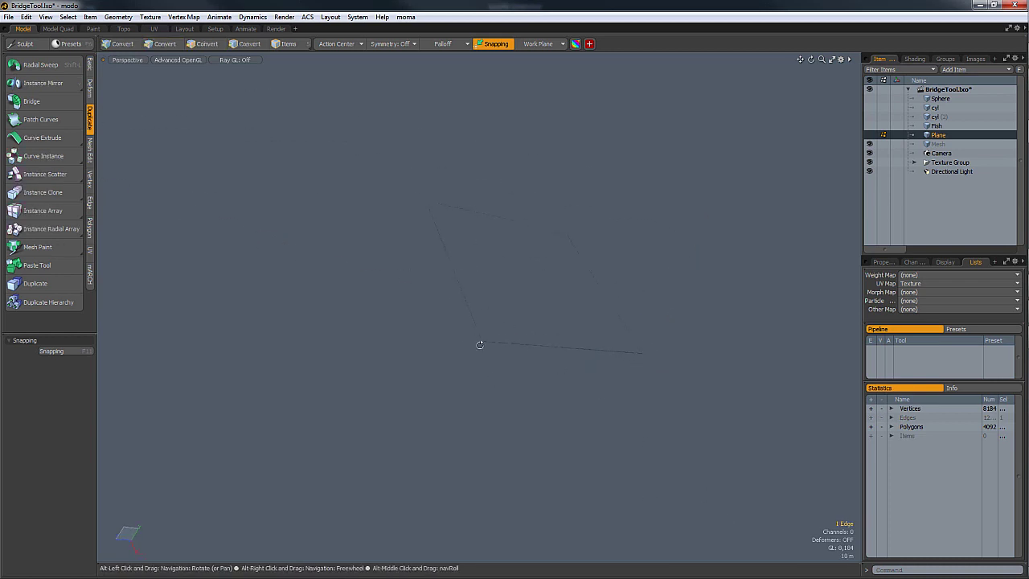
left_click_drag(477, 416, 575, 378, "ctrl+alt")
double_click(471, 420)
left_click_drag(574, 378, 604, 487, "ctrl+alt")
left_click_drag(605, 487, 492, 354, "ctrl+alt")
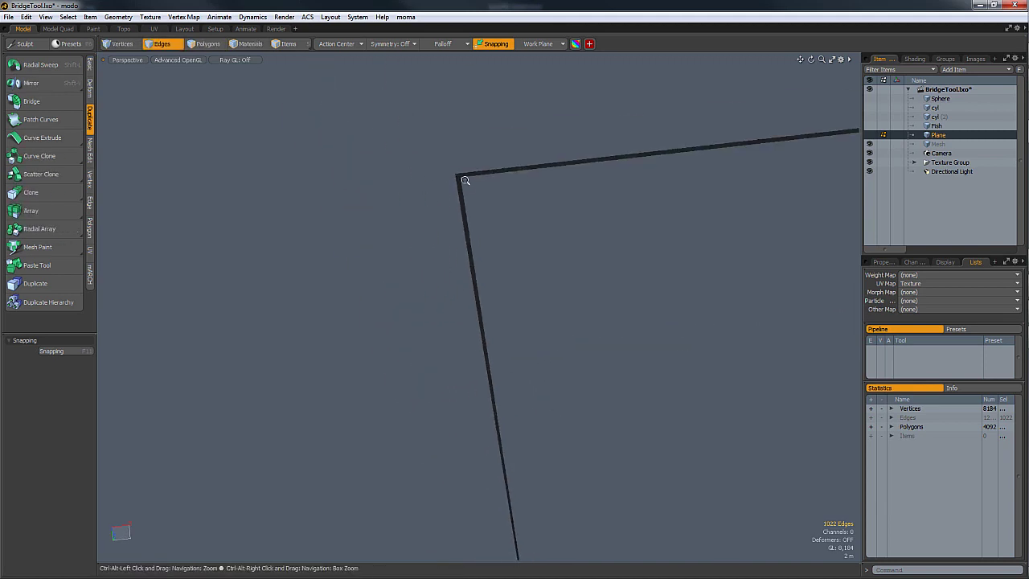
Step: Add the full row of inner edges along the frame's opposite side to the selection
left_click_drag(464, 182, 467, 180, "ctrl+alt")
left_click(447, 176, "shift")
left_click_drag(489, 236, 514, 335, "ctrl+alt")
left_click_drag(515, 335, 477, 236, "alt+shift")
left_click_drag(528, 456, 636, 429, "ctrl+alt")
left_click_drag(579, 345, 593, 335, "ctrl+alt")
left_click_drag(486, 351, 450, 281, "ctrl+alt")
double_click(454, 359)
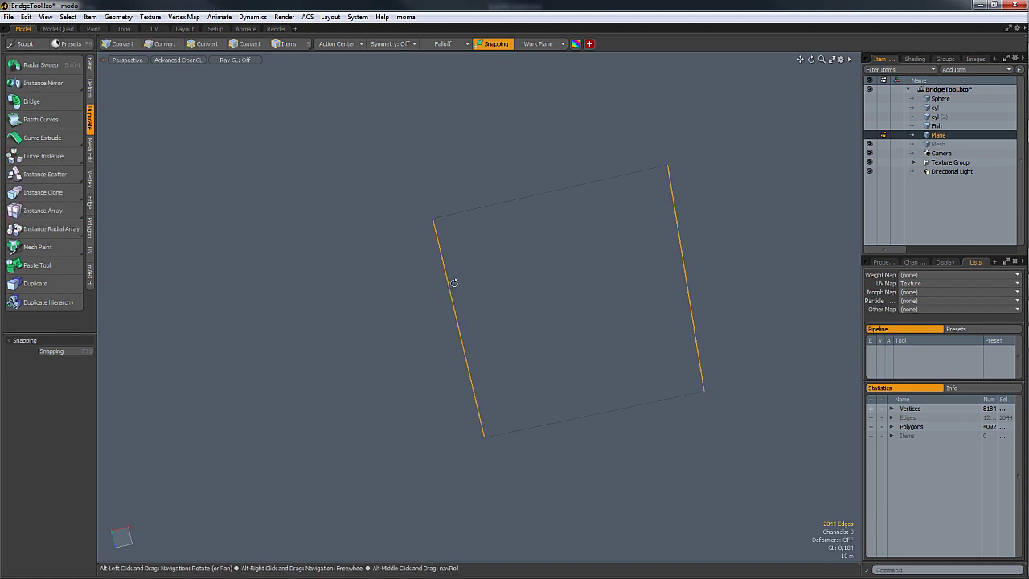
Step: Bridge the two opposite rows of inner edges with 1 segment to fill the Plane's large opening
left_click(32, 101)
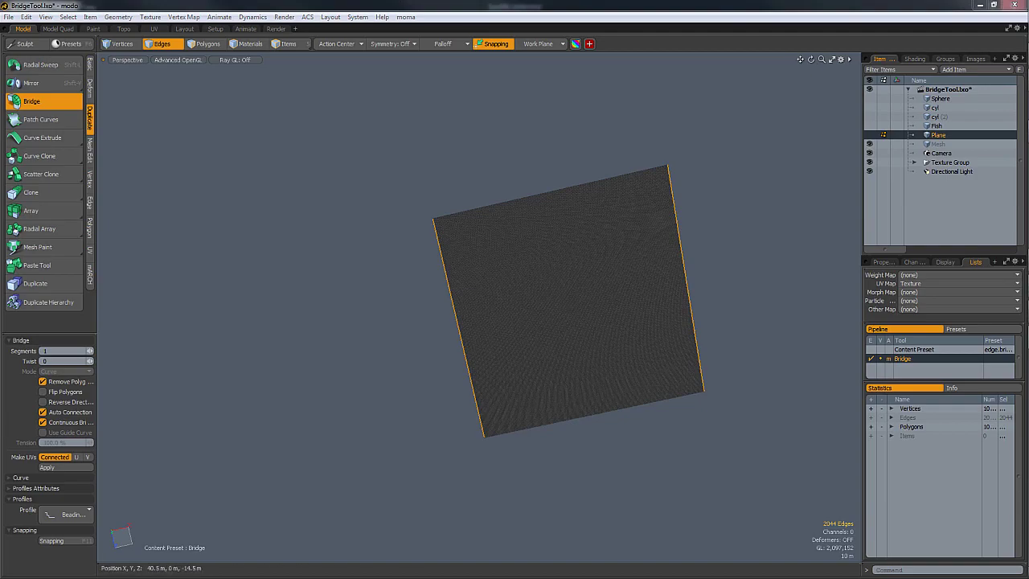
left_click_drag(521, 279, 530, 257, "ctrl+alt")
left_click_drag(531, 257, 273, 269, "alt+shift")
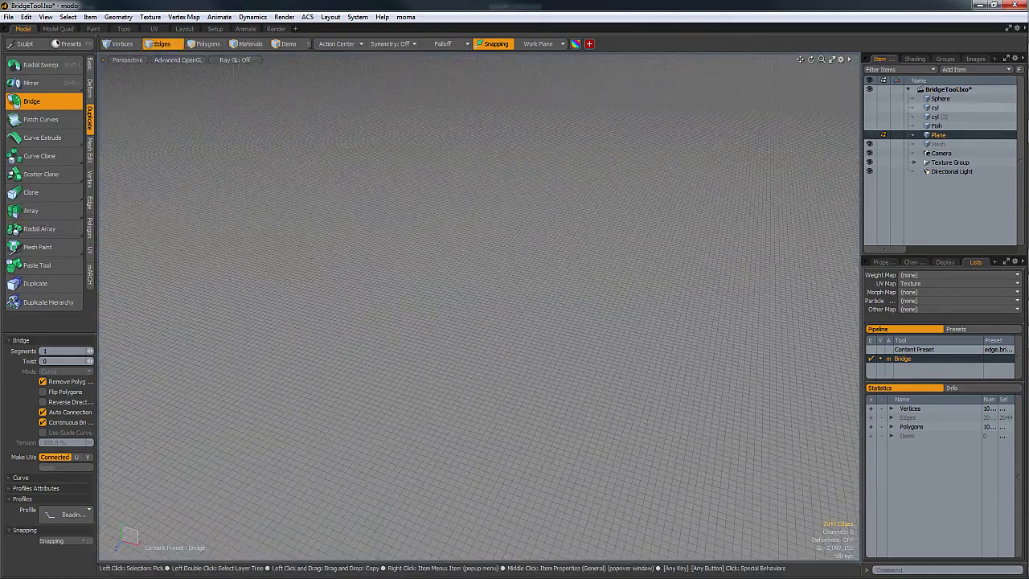
Step: Activate the Sphere item and delete a strip of four polygons from the middle row of its curved patch
left_click(940, 99)
key("a")
left_click_drag(451, 297, 273, 273, "alt")
key("space")
key("space")
left_click_drag(516, 310, 390, 344)
key("Delete")
key("space")
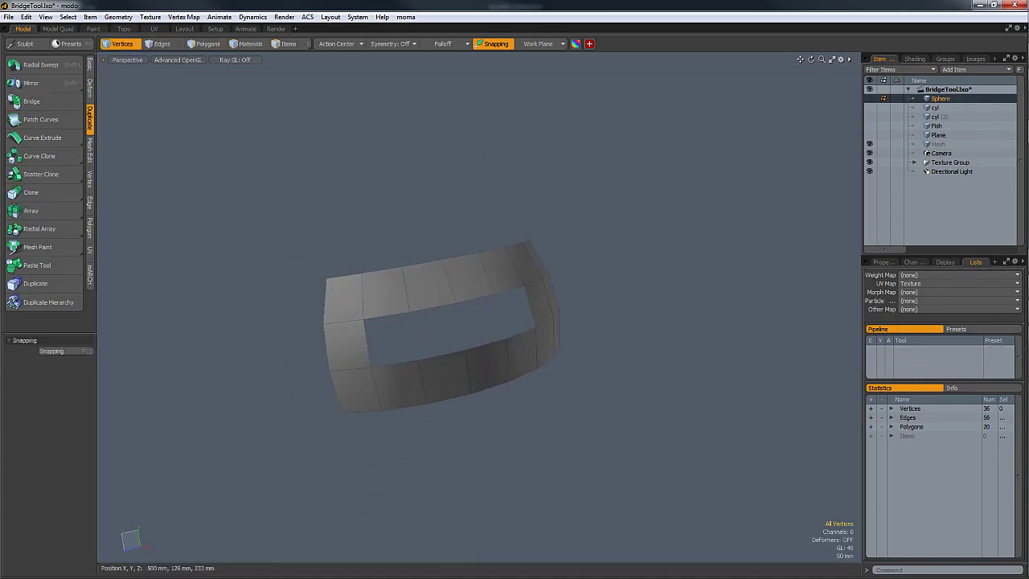
Step: Select the two short end edges of the gap in the Sphere patch in edge selection
key("space")
left_click(367, 344)
left_click(530, 307, "shift")
left_click_drag(530, 309, 474, 314, "alt")
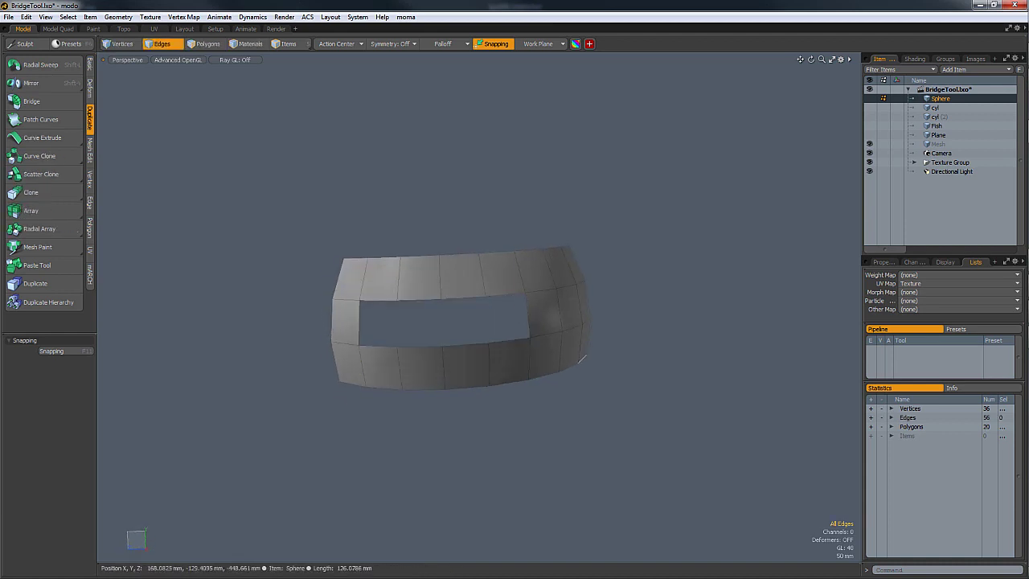
Step: Show the cyl mesh and make it the active item
left_click(869, 108)
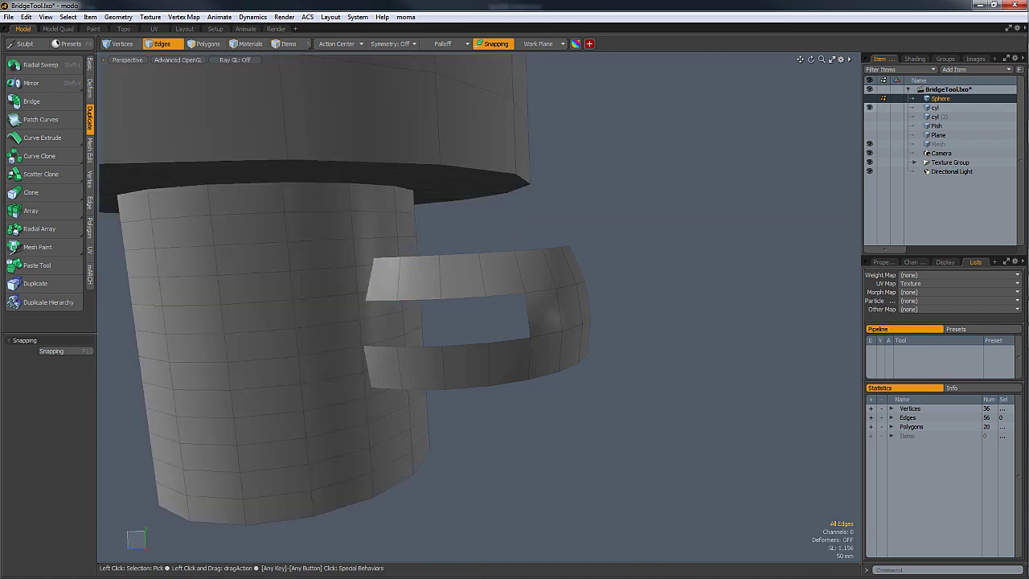
left_click_drag(563, 306, 483, 306, "ctrl+alt")
left_click_drag(482, 306, 545, 426, "alt+shift")
left_click_drag(545, 426, 488, 434, "ctrl+alt")
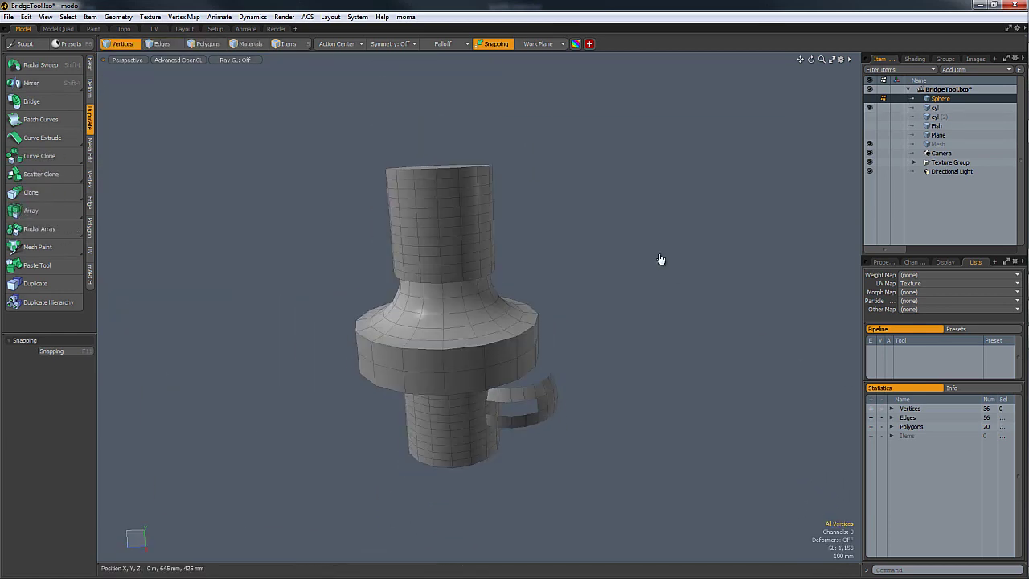
key("n")
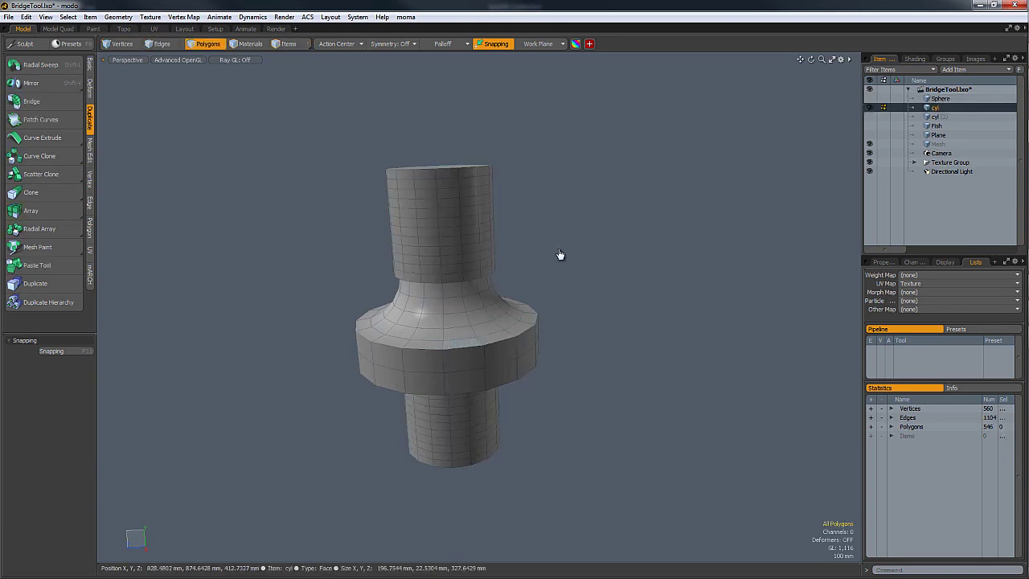
Step: Select the polygon loop around the cylinder's wide collar, expand the selection over the whole collar, and delete it
left_click(464, 360)
left_click(422, 361, "shift")
key("l")
key("w")
key("shift+Up")
key("shift+Up")
key("shift+Up")
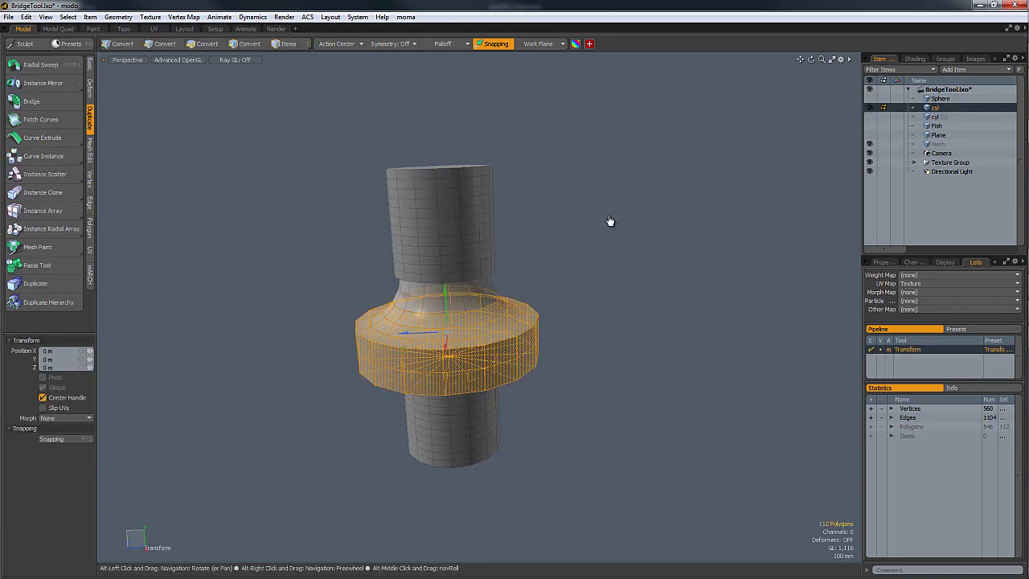
left_click_drag(609, 220, 559, 290, "alt")
key("Delete")
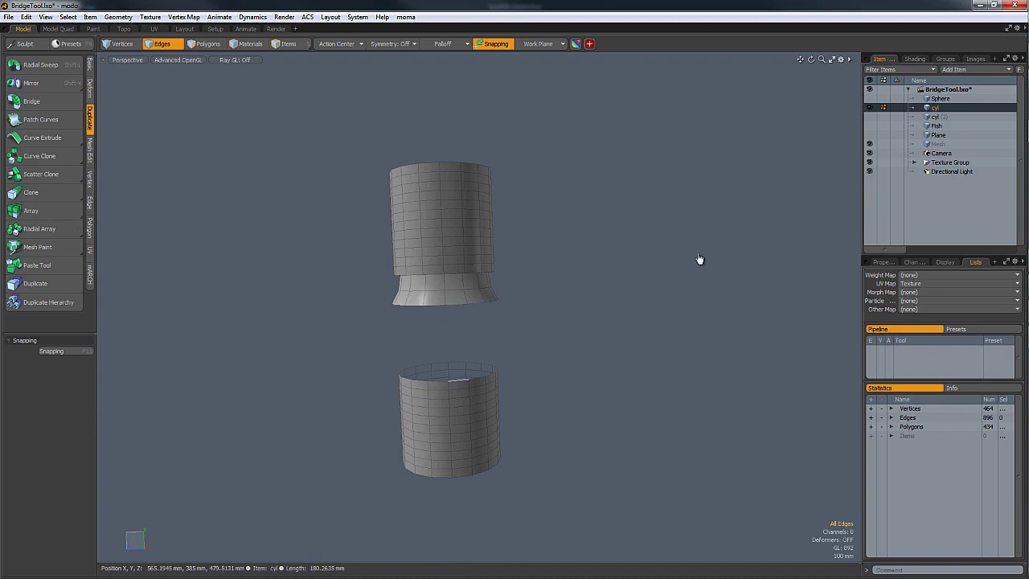
Step: Cap the lower cylinder's open top and the flared upper part's open bottom with one polygon each
key("p")
left_click_drag(514, 358, 569, 364, "ctrl+alt")
left_click_drag(572, 402, 637, 395, "alt")
double_click(458, 256)
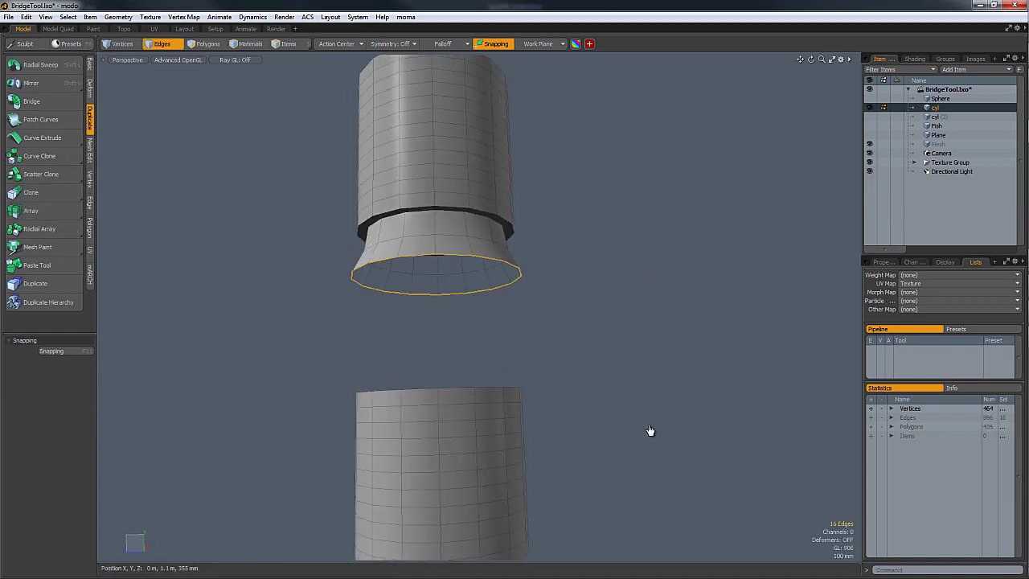
key("o")
key("p")
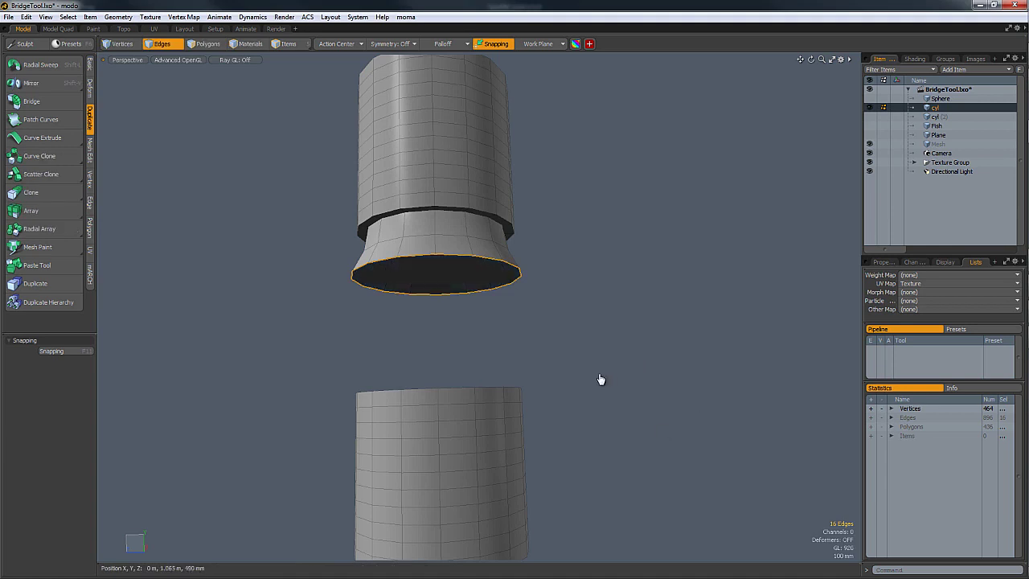
Step: Bridge the two facing cap polygons of the upper and lower cylinders in polygon selection, and undo the bridge
key("3")
left_click_drag(627, 393, 692, 363, "alt")
left_click(473, 388, "shift")
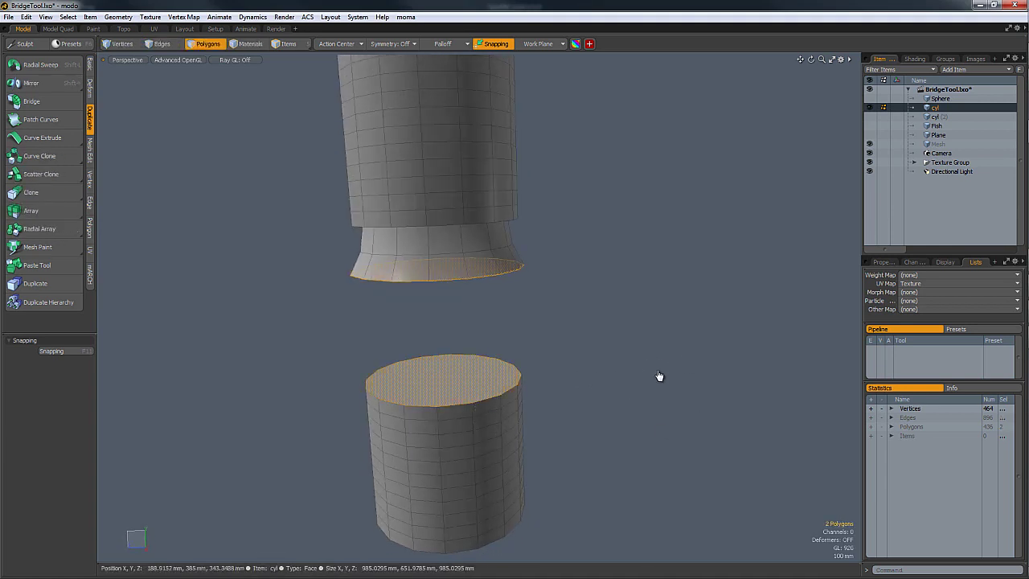
key("shift+b")
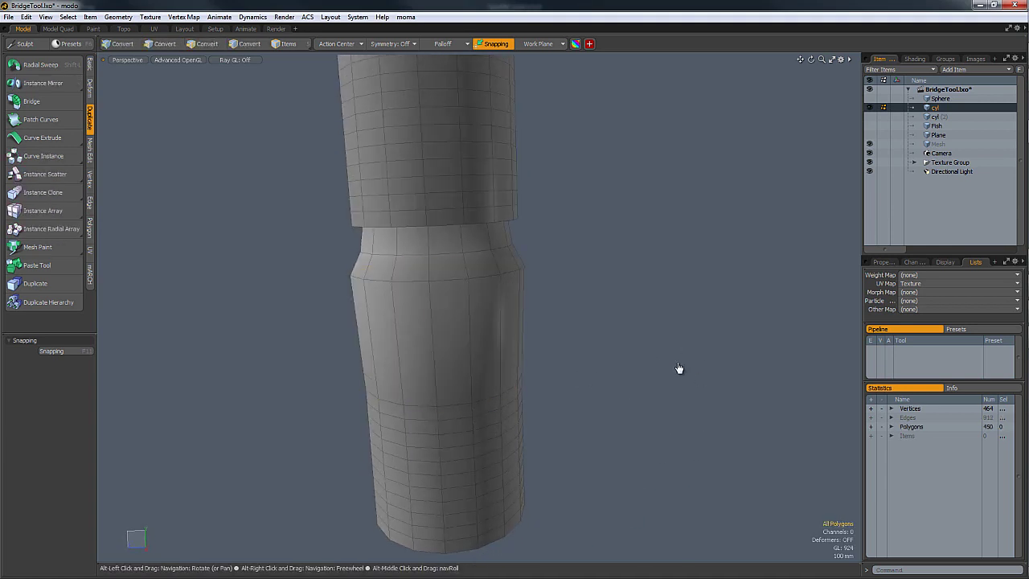
left_click_drag(680, 367, 687, 436, "alt")
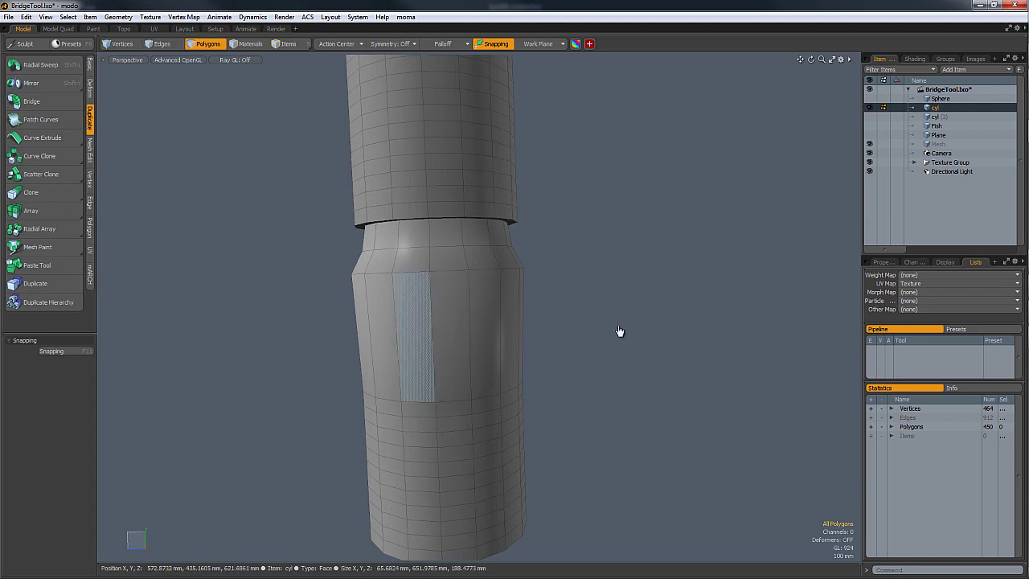
key("ctrl+z")
key("b")
key("ctrl+z")
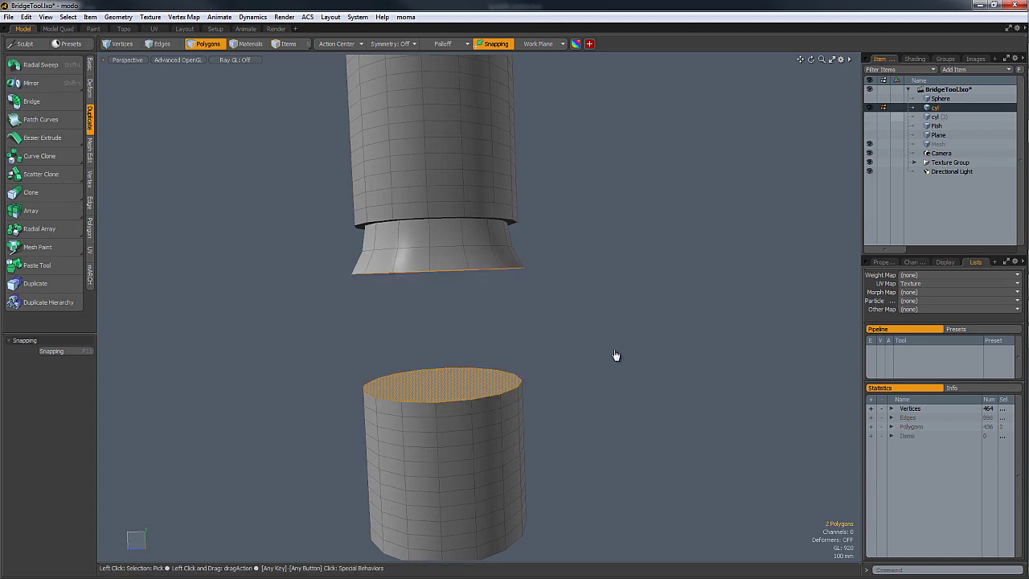
key("ctrl+z")
Step: Select the cap polygon on top of the lower cylinder and delete it
key("a")
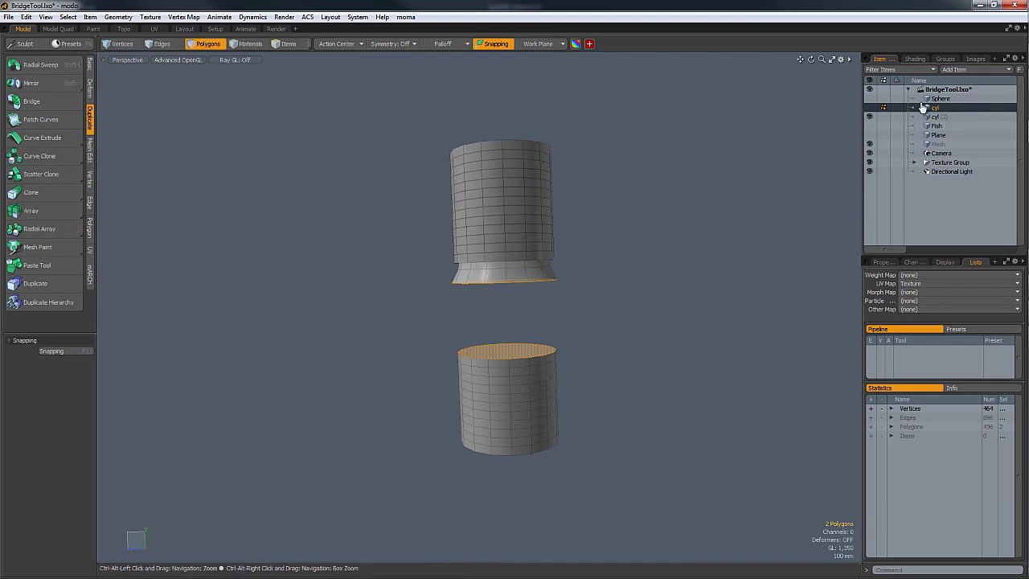
key("shift+a")
left_click(938, 106)
left_click_drag(611, 234, 627, 269, "alt")
key("3")
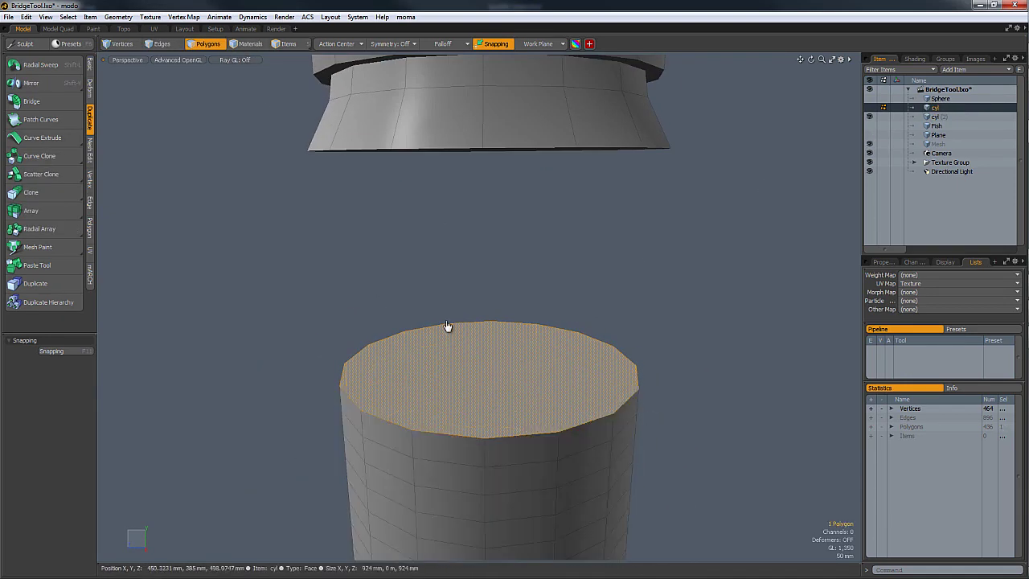
key("Delete")
Step: Select two opposite runs of edges, nine edges in all, on the lower cylinder's open rim in edge selection
key("2")
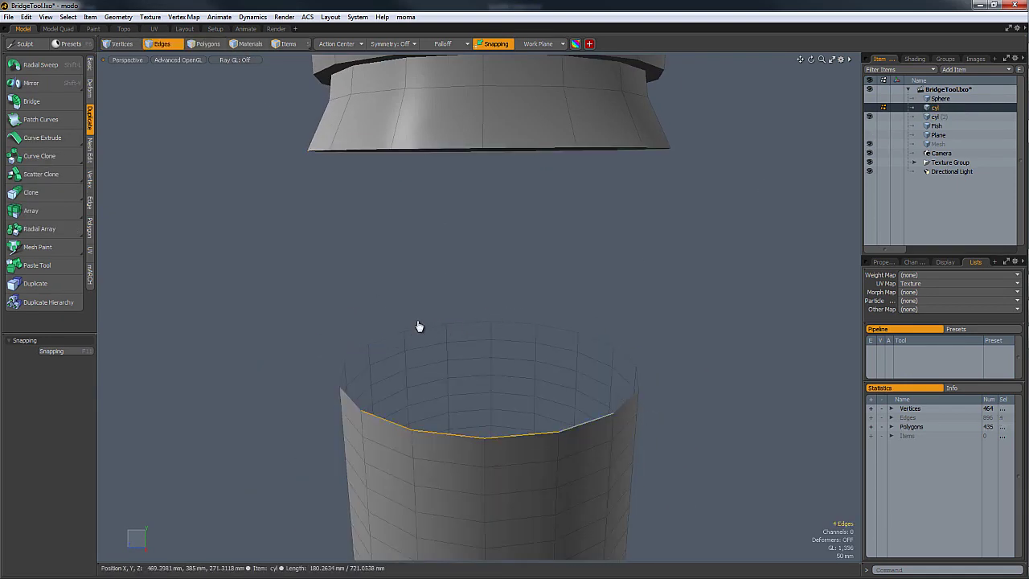
left_click_drag(419, 326, 532, 313, "alt")
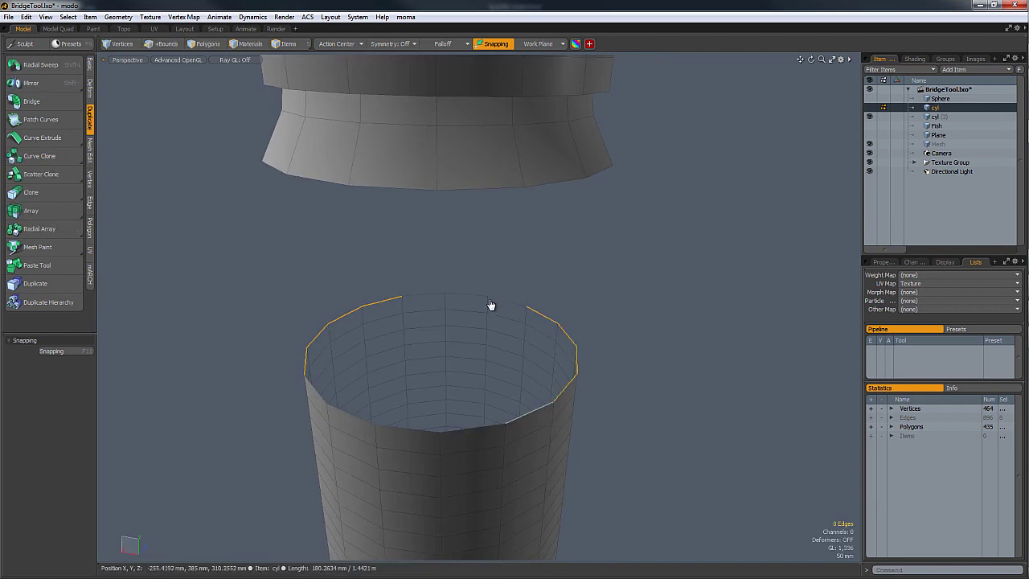
left_click_drag(505, 346, 530, 386, "alt")
left_click(442, 407, "shift")
Step: Fill the rim between the two selected edge runs with polygons, and undo the fill
key("p")
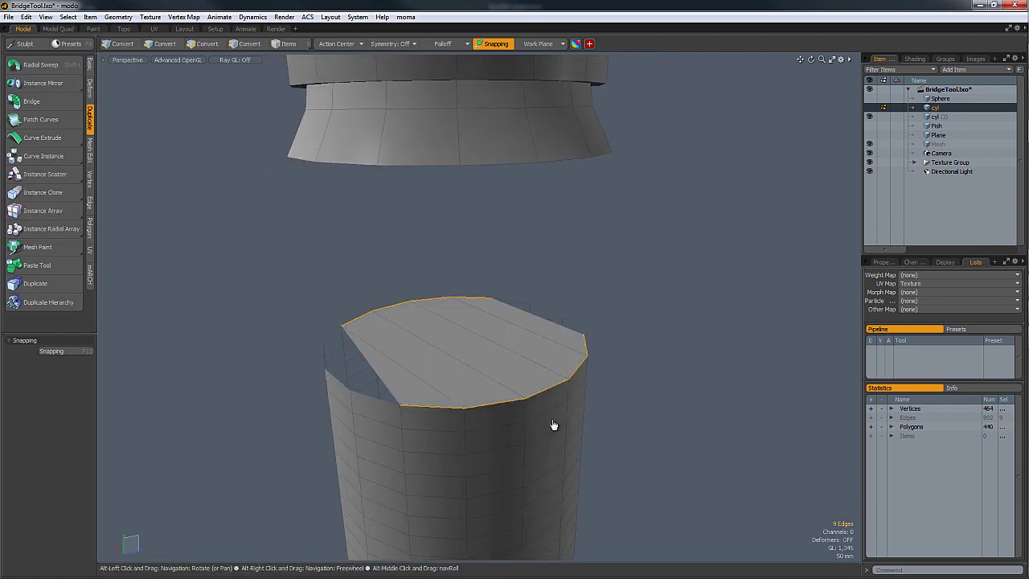
left_click_drag(553, 424, 501, 437, "alt")
key("ctrl+z")
Step: Deselect one rim edge to leave four on each side, and fill the opening with a polygon grid
left_click(588, 348, "ctrl")
left_click_drag(590, 351, 593, 250, "alt")
key("p")
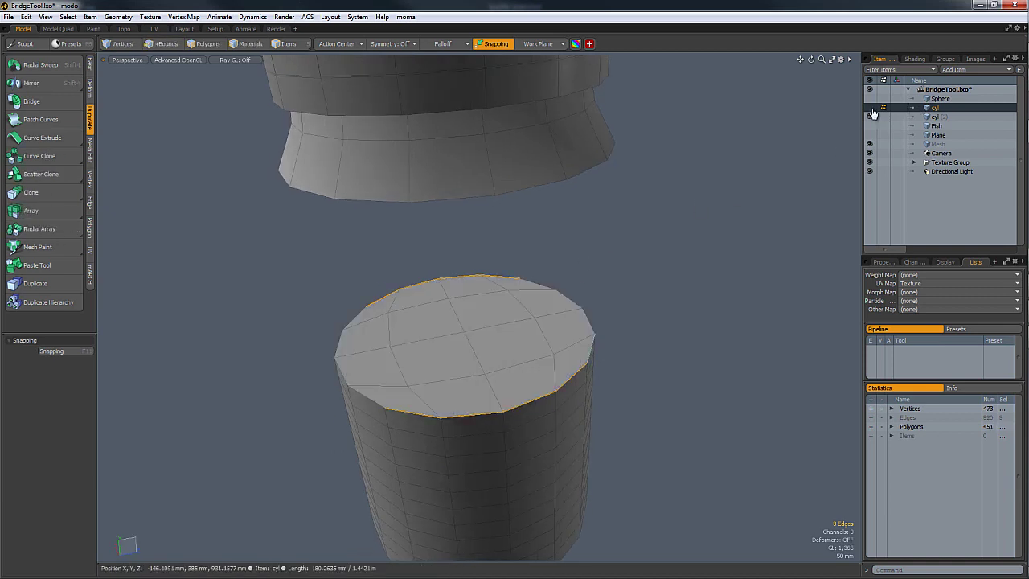
left_click_drag(873, 113, 882, 113, "alt")
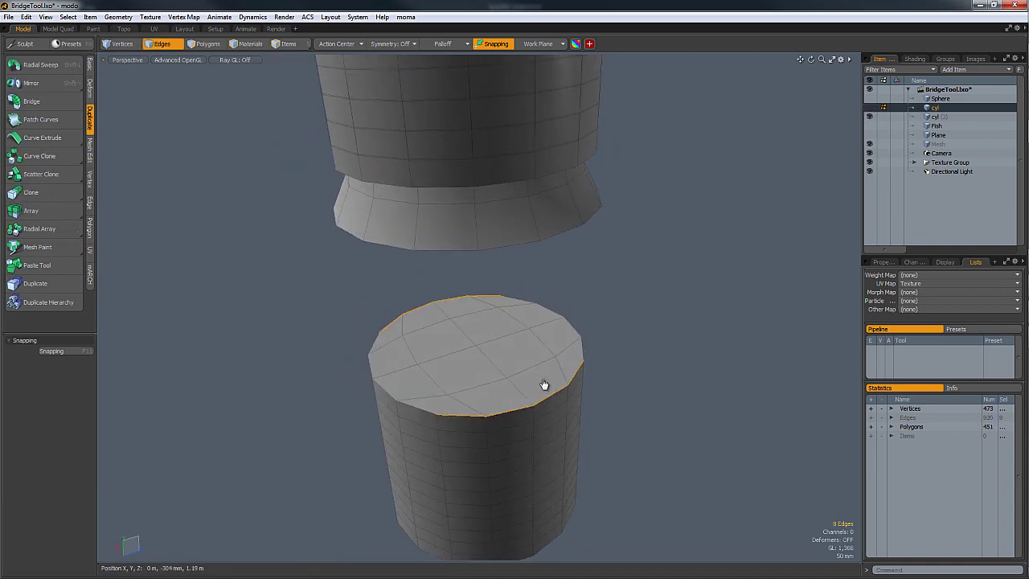
Step: Switch to polygon selection and delete a block of 12 polygons, four wide and three high, on the lower cylinder's side
left_click_drag(455, 370, 480, 339, "alt")
key("3")
left_click_drag(480, 339, 414, 378, "alt")
double_click(471, 360)
key("Escape")
left_click_drag(414, 378, 443, 297, "alt+shift")
left_click_drag(426, 354, 476, 375, "ctrl+alt")
key("ctrl+z")
key("l")
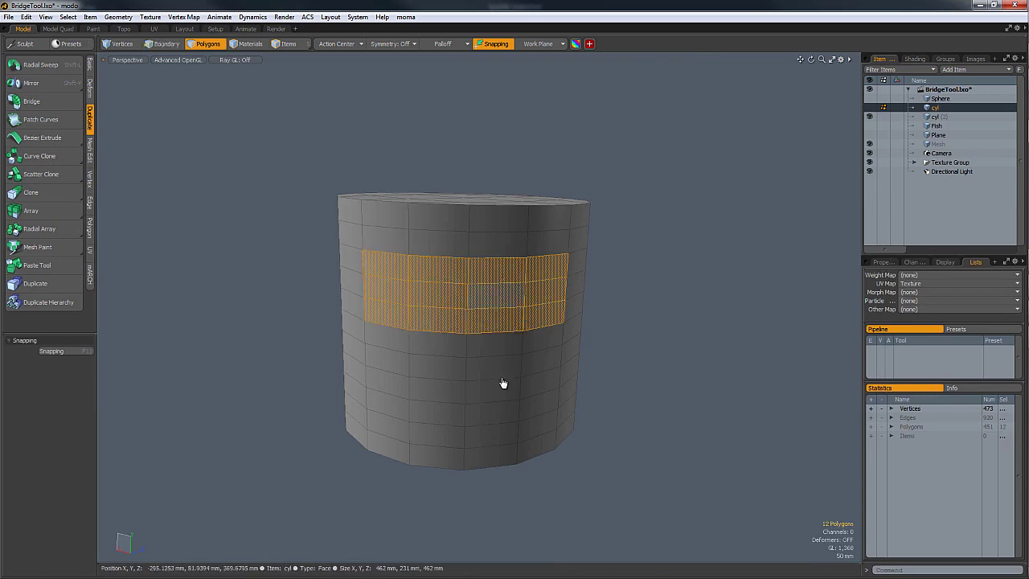
key("Delete")
Step: Select the three vertical edges at each end of the side hole in edge selection and fill the hole with polygons
key("2")
left_click(567, 265)
left_click(564, 311, "ctrl+shift")
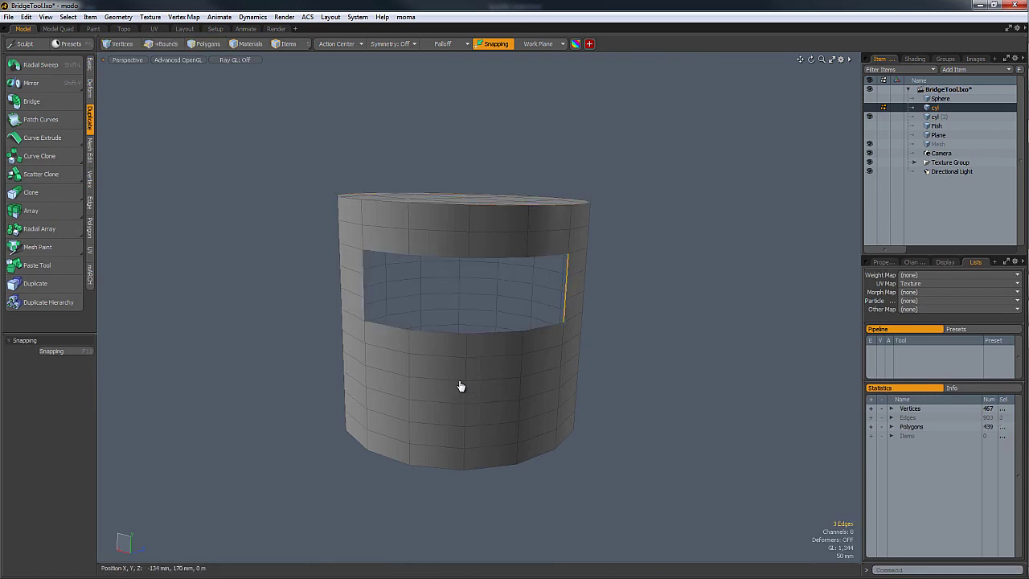
left_click(363, 263, "shift")
key("p")
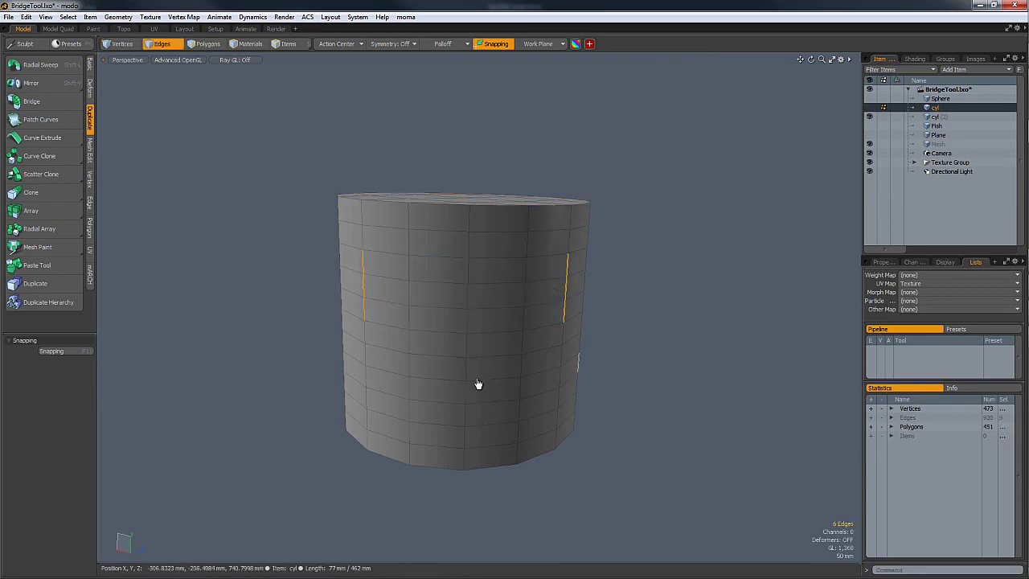